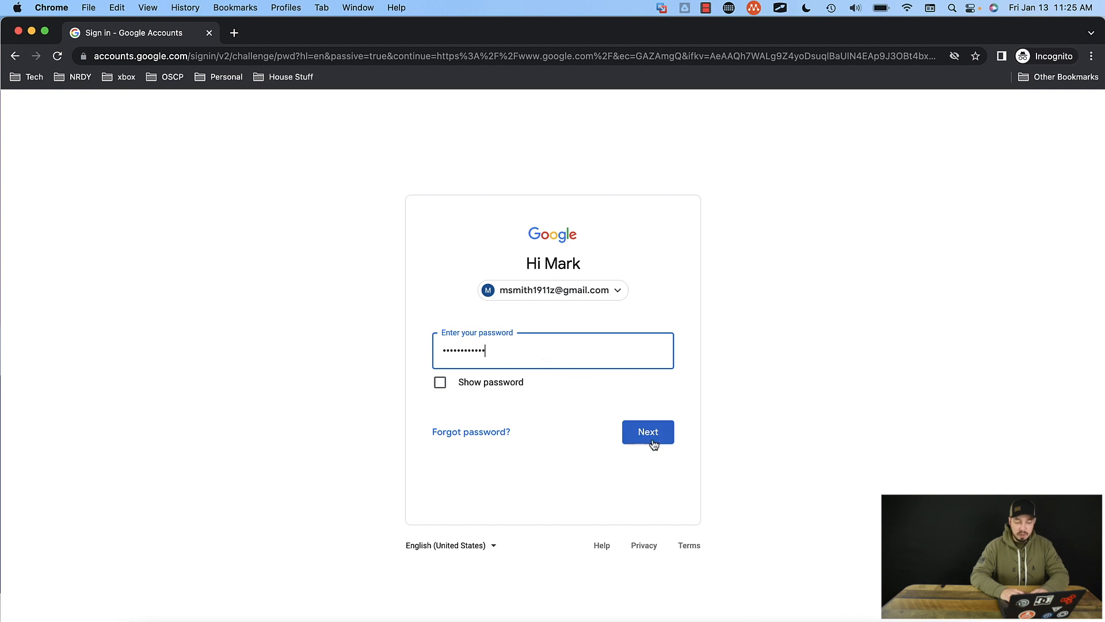
# Step: Submit the account password to finish signing in to Google, and switch to Google Drive
pyautogui.click(655, 437)
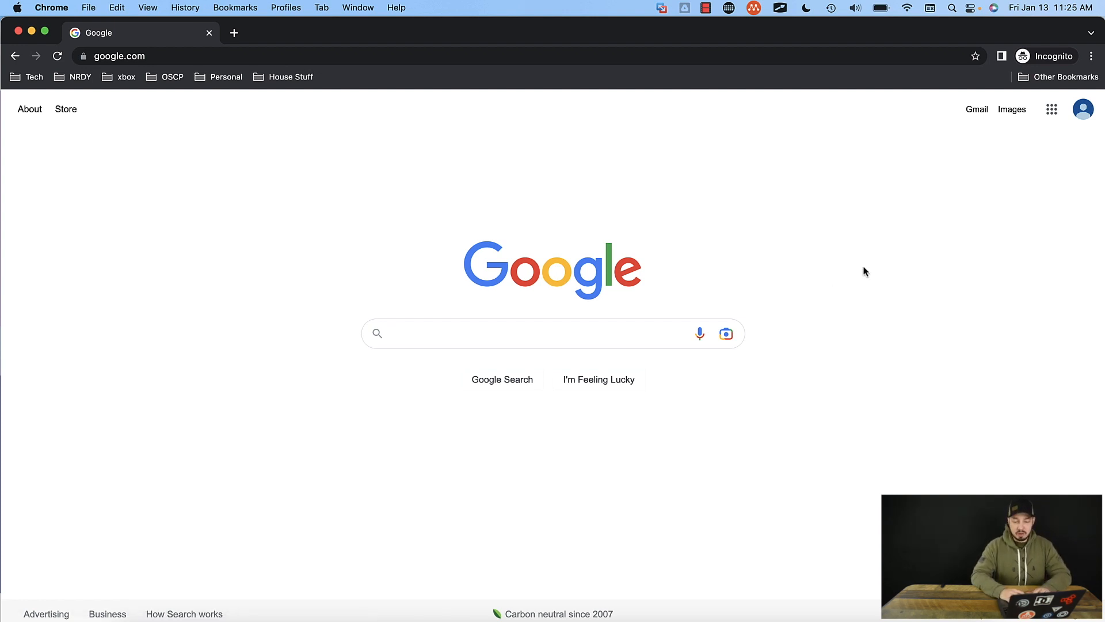
pyautogui.click(1050, 117)
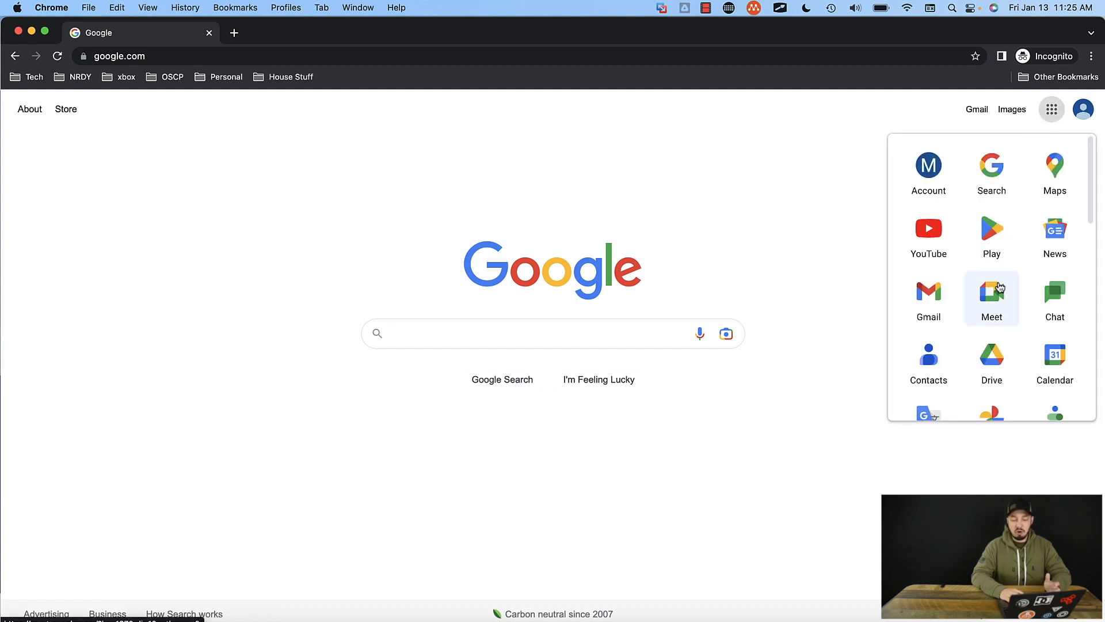
pyautogui.click(989, 360)
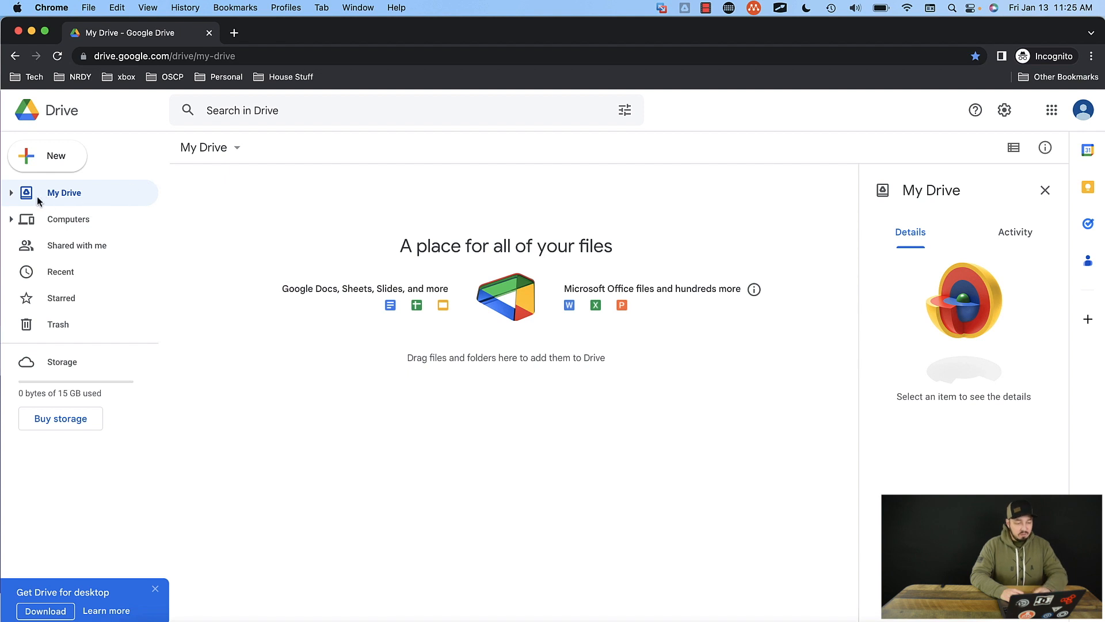
# Step: Expand My Drive in the folder tree and look over the available Drive settings options
pyautogui.click(11, 192)
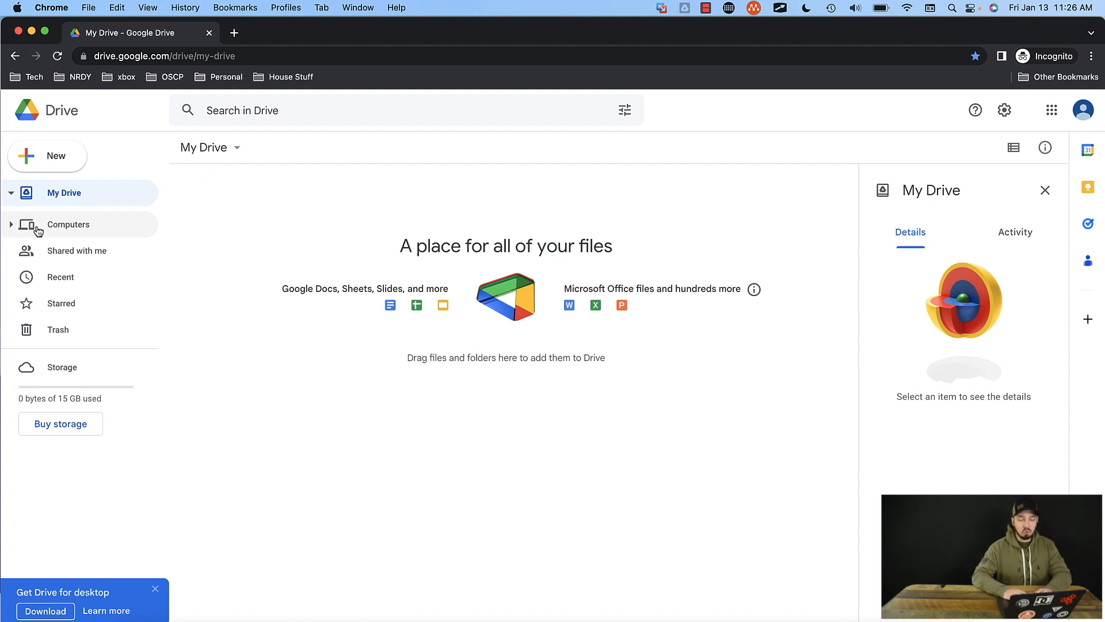
pyautogui.click(1004, 118)
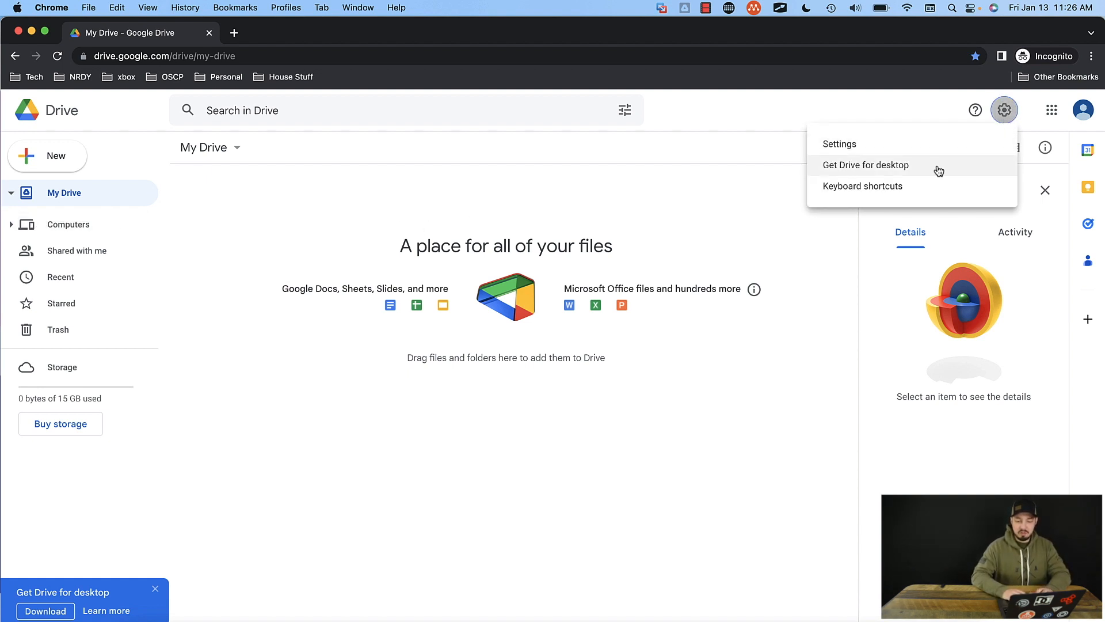
pyautogui.click(789, 390)
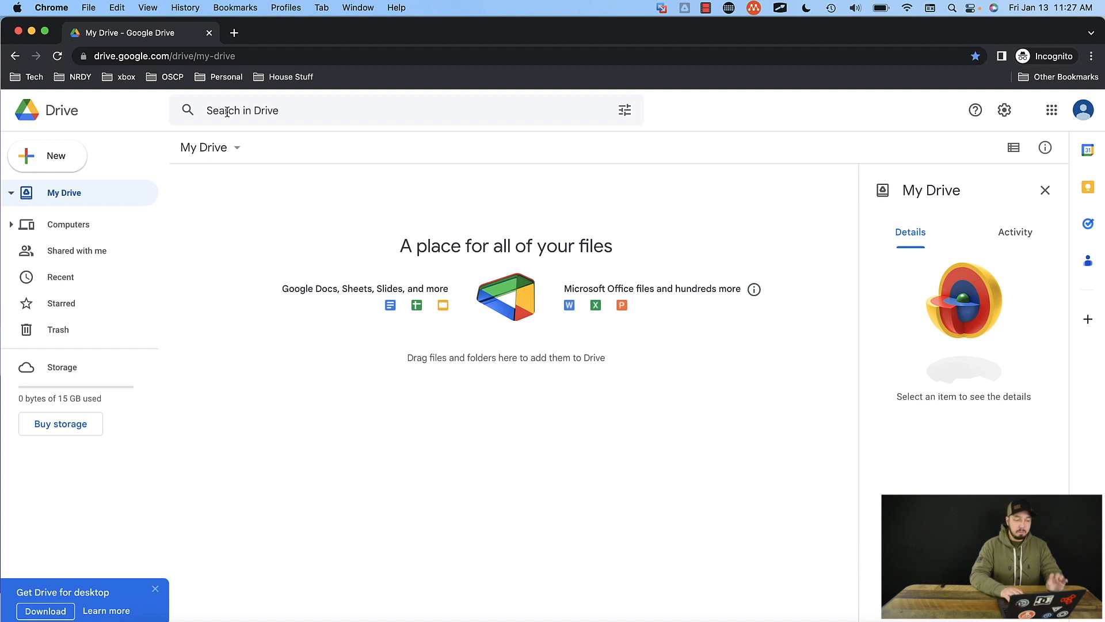
# Step: Create a folder named "Our first folder" in My Drive
pyautogui.click(52, 161)
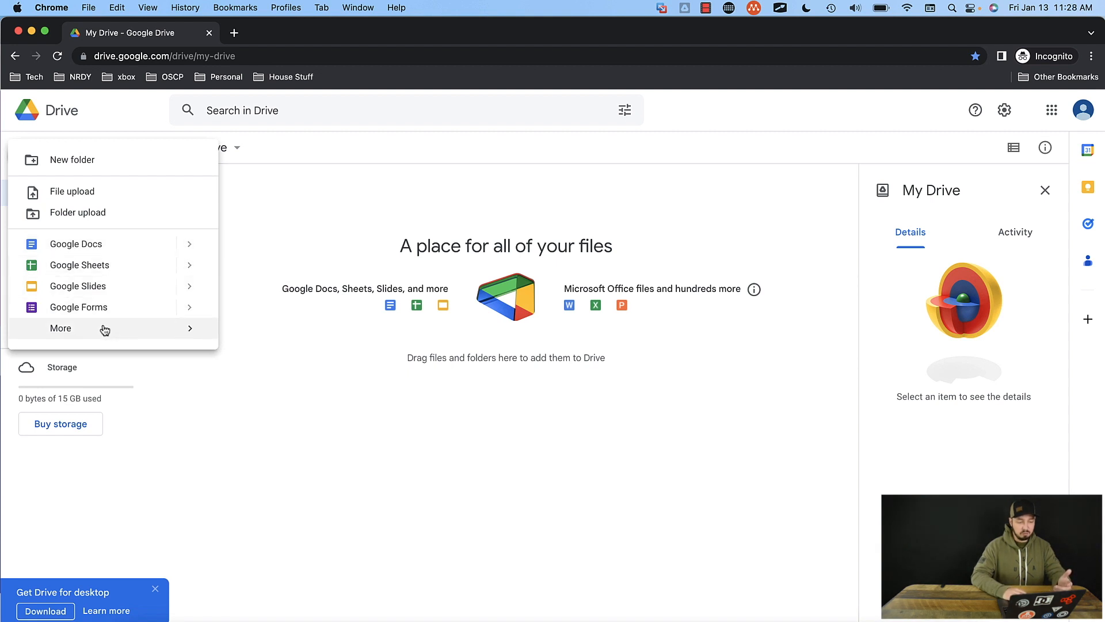
pyautogui.moveTo(105, 330)
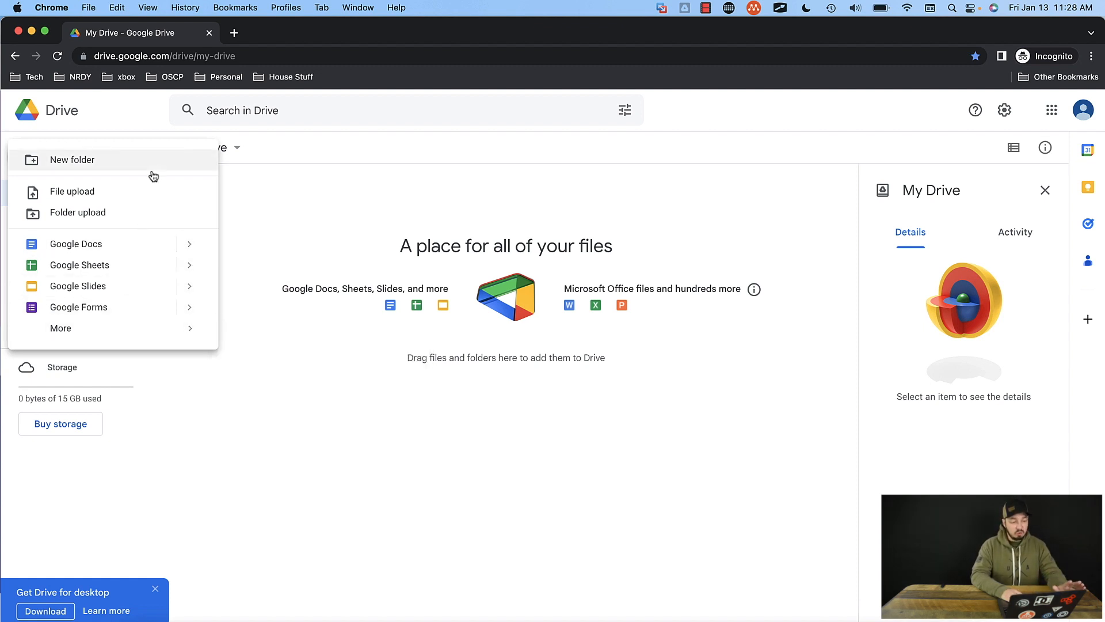
pyautogui.click(123, 163)
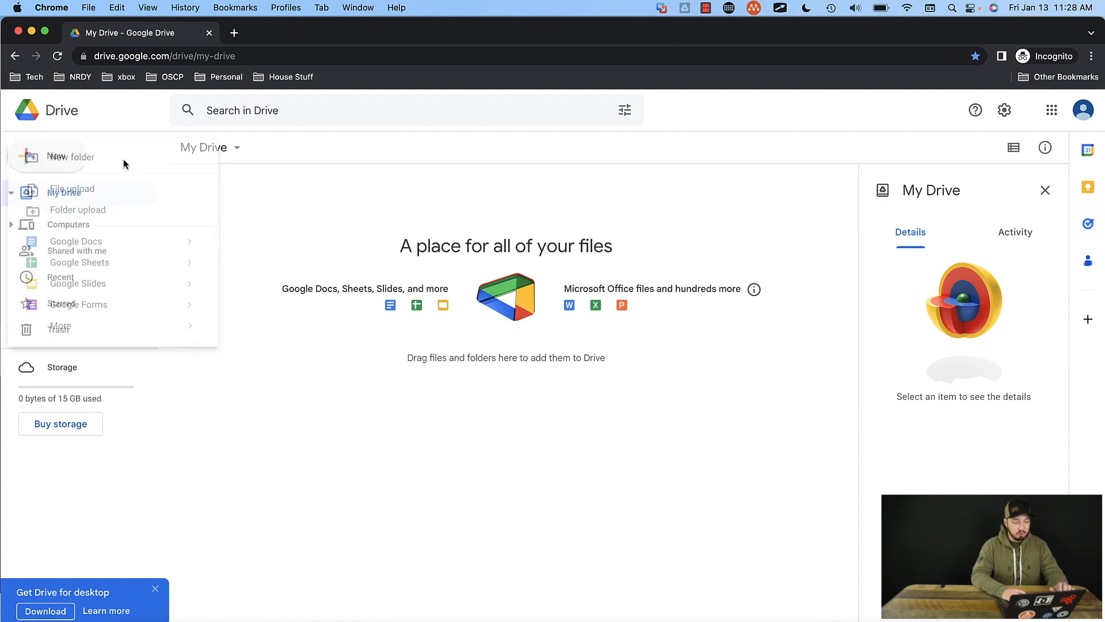
pyautogui.write('Our first')
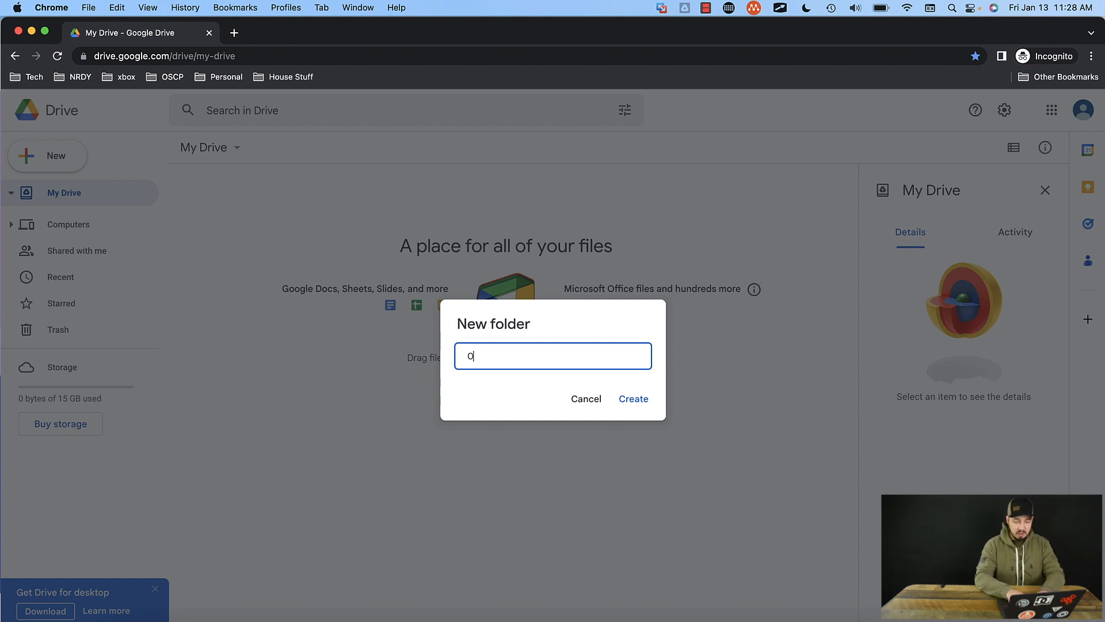
pyautogui.write('lder')
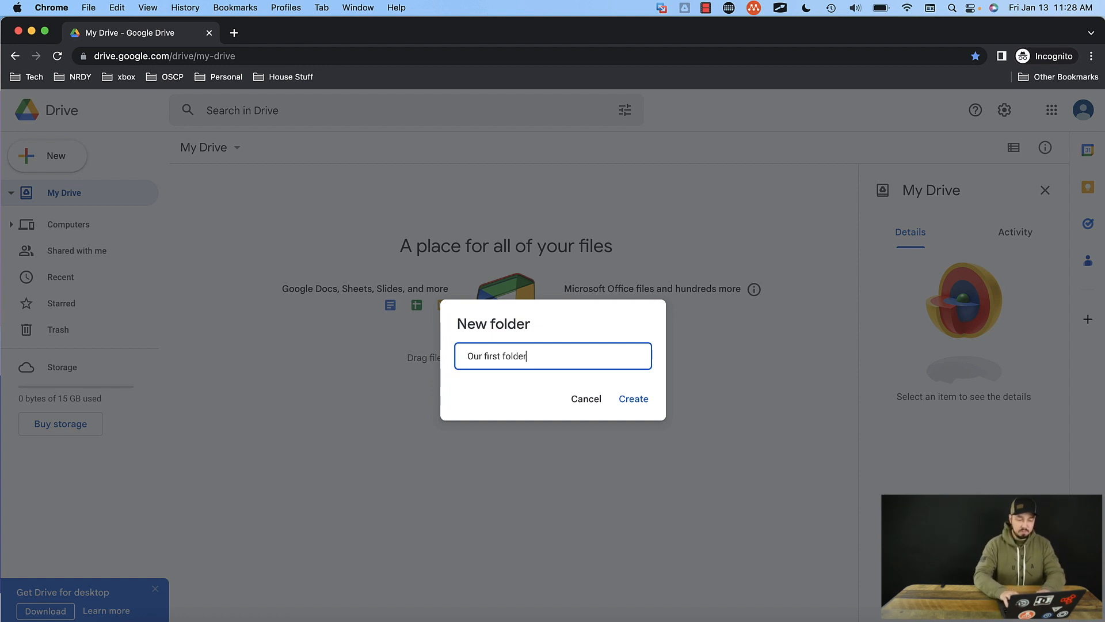
pyautogui.click(633, 398)
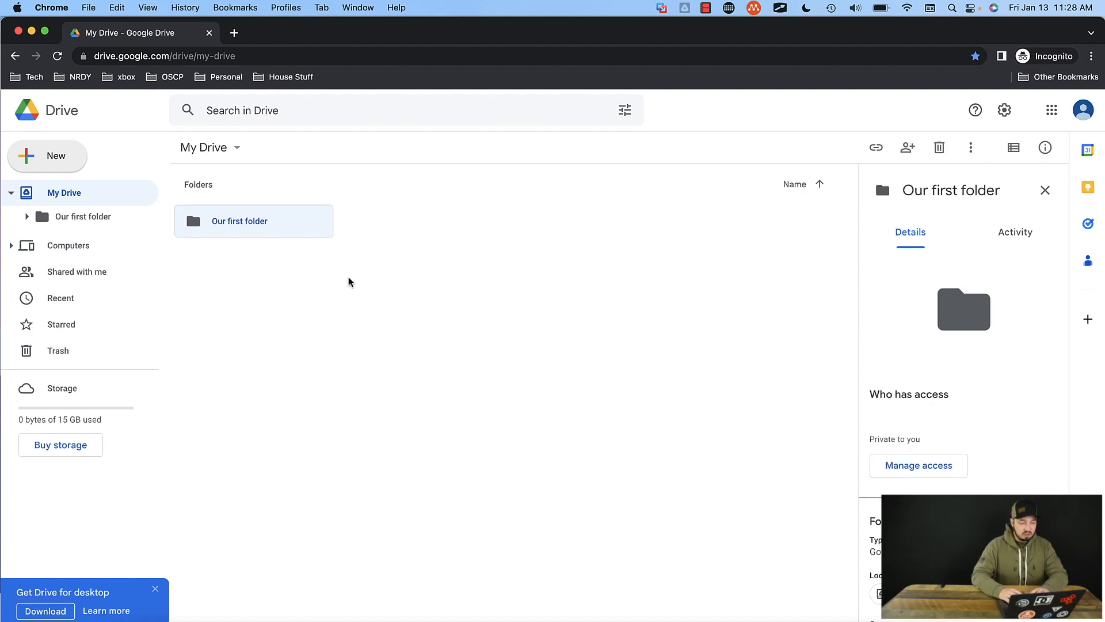
# Step: Create another folder in My Drive named "Our second folder"
pyautogui.click(66, 158)
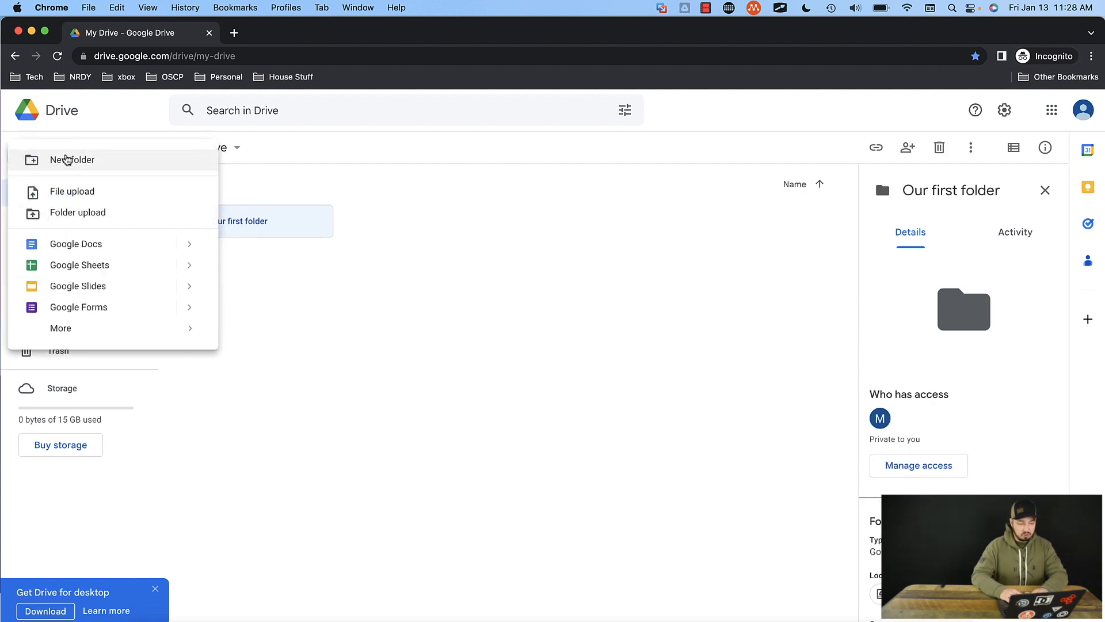
pyautogui.click(88, 166)
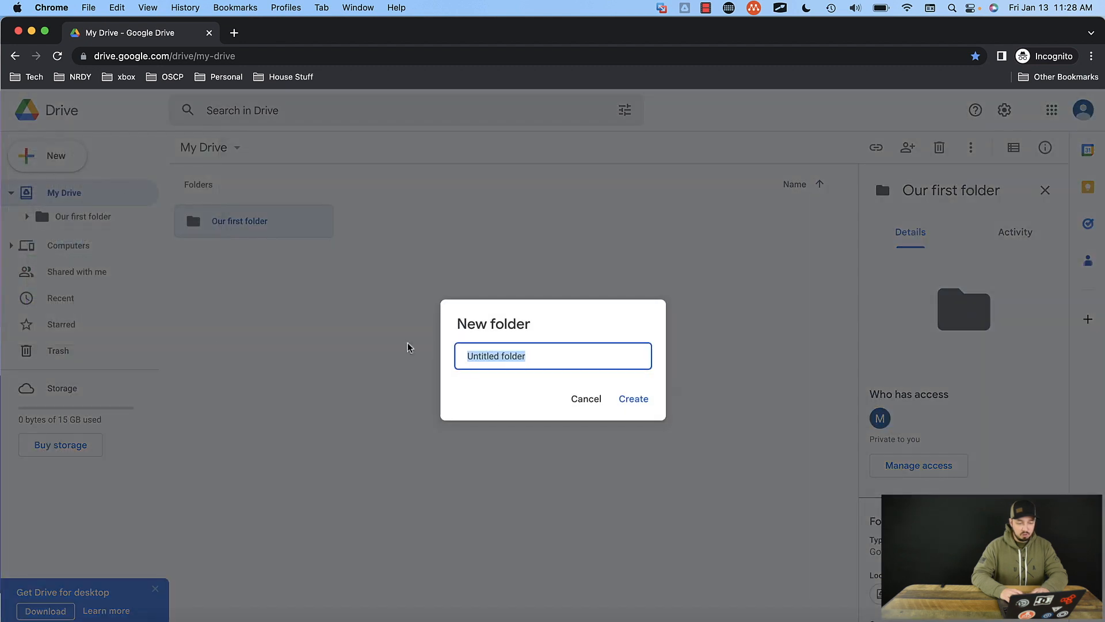
pyautogui.write('Our second folder')
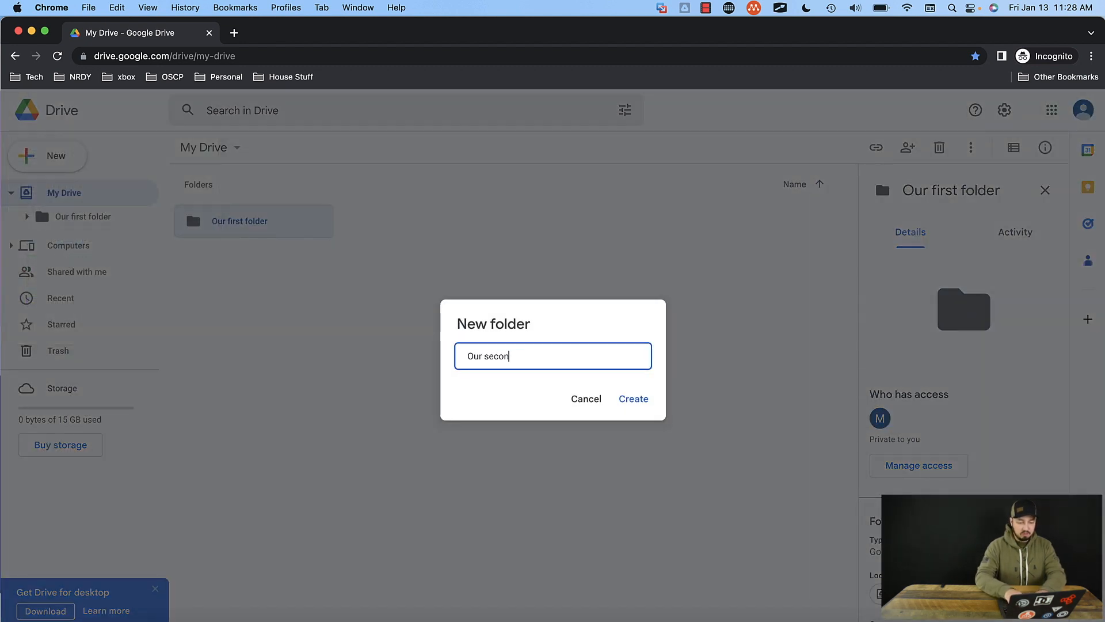
pyautogui.press('Return')
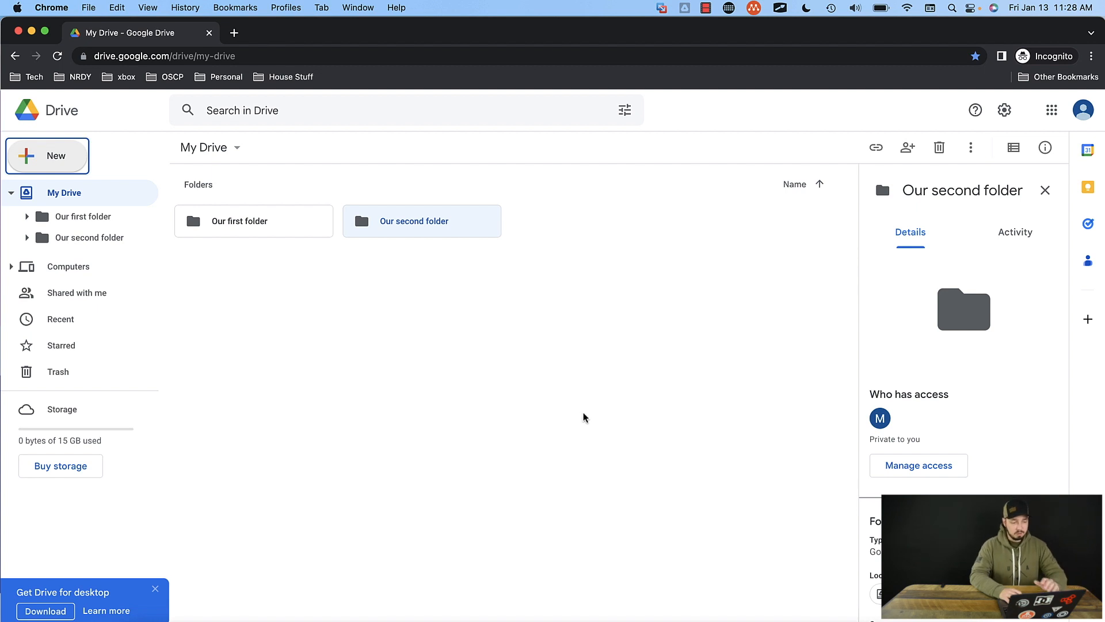
# Step: Collapse and re-expand My Drive in the folder tree, and open "Our first folder"
pyautogui.click(11, 194)
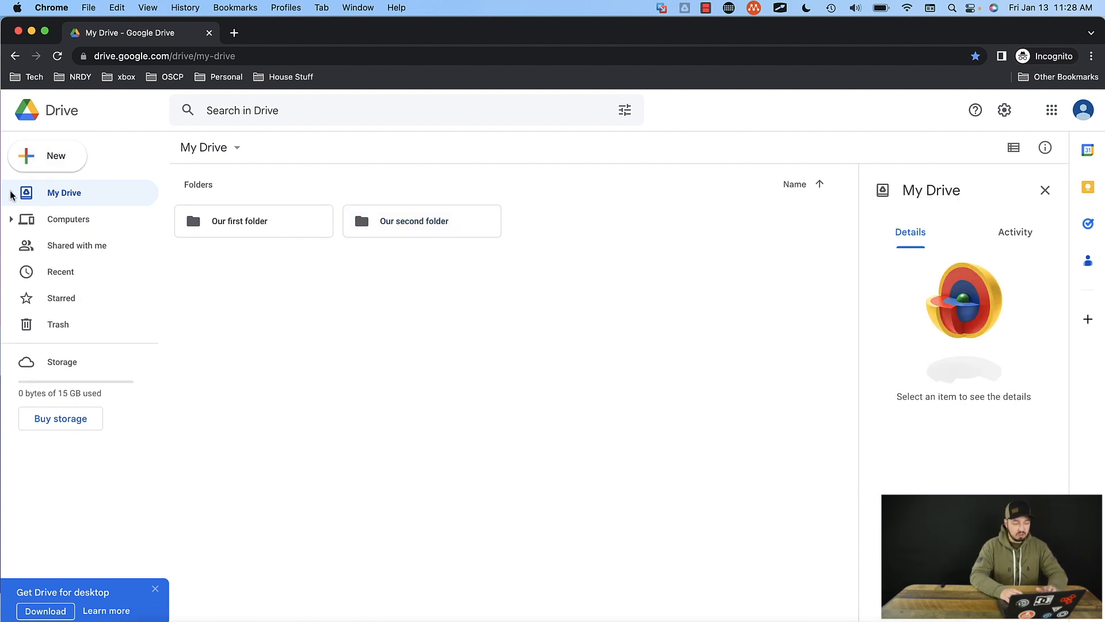
pyautogui.click(11, 194)
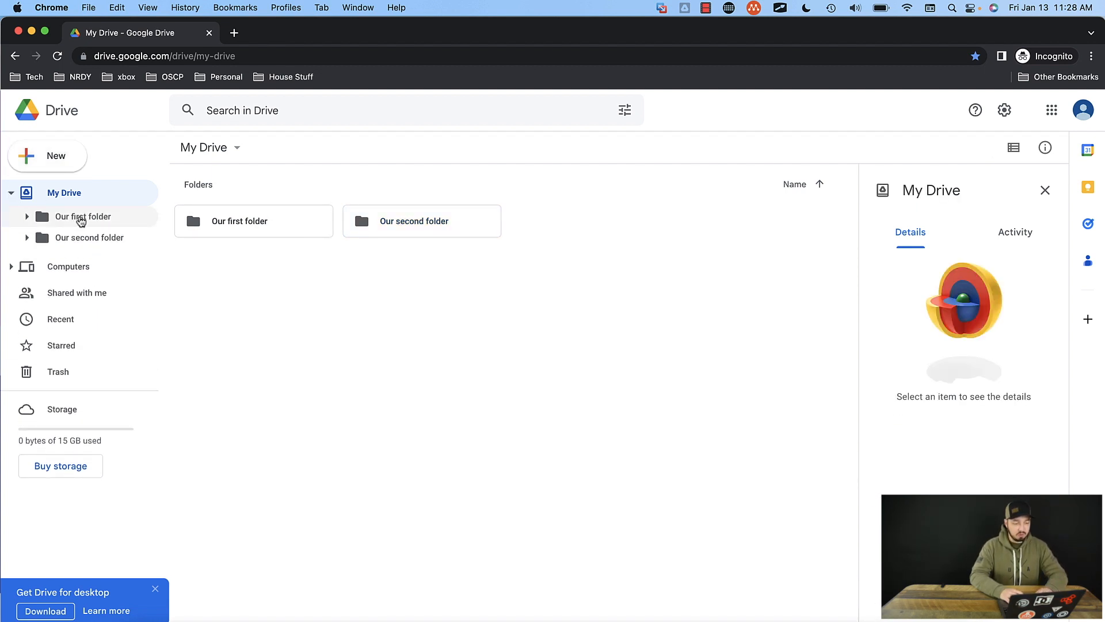
pyautogui.click(78, 217)
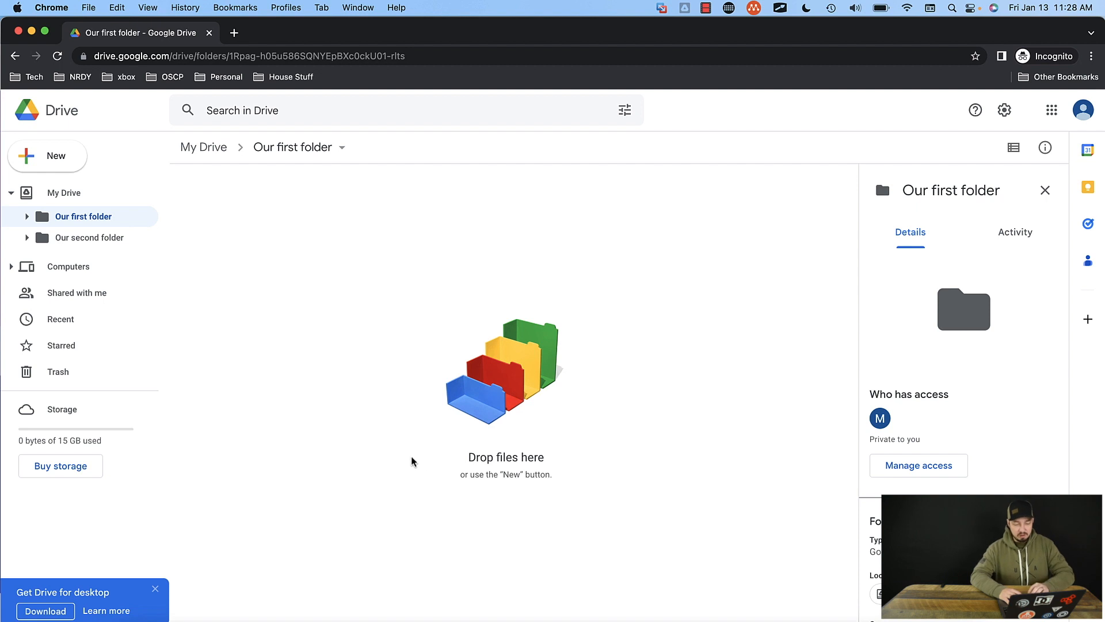
pyautogui.moveTo(464, 456); pyautogui.dragTo(550, 482)
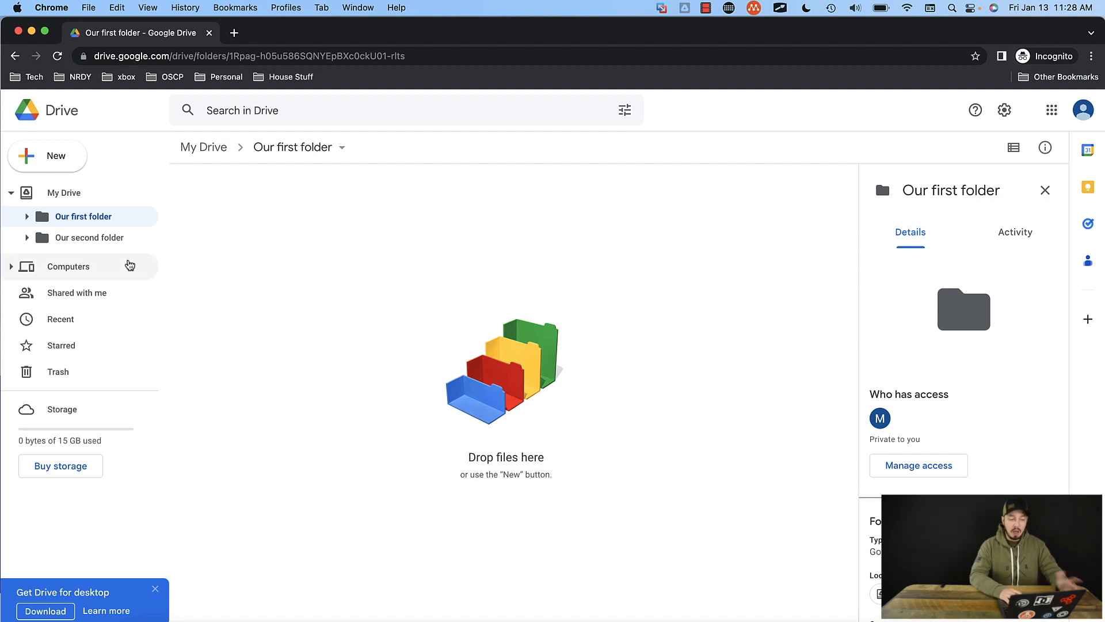
# Step: Upload nrdytech-logo.png from the local "screenshare file store" folder into "Our first folder" and show the uploaded file's location
pyautogui.click(63, 156)
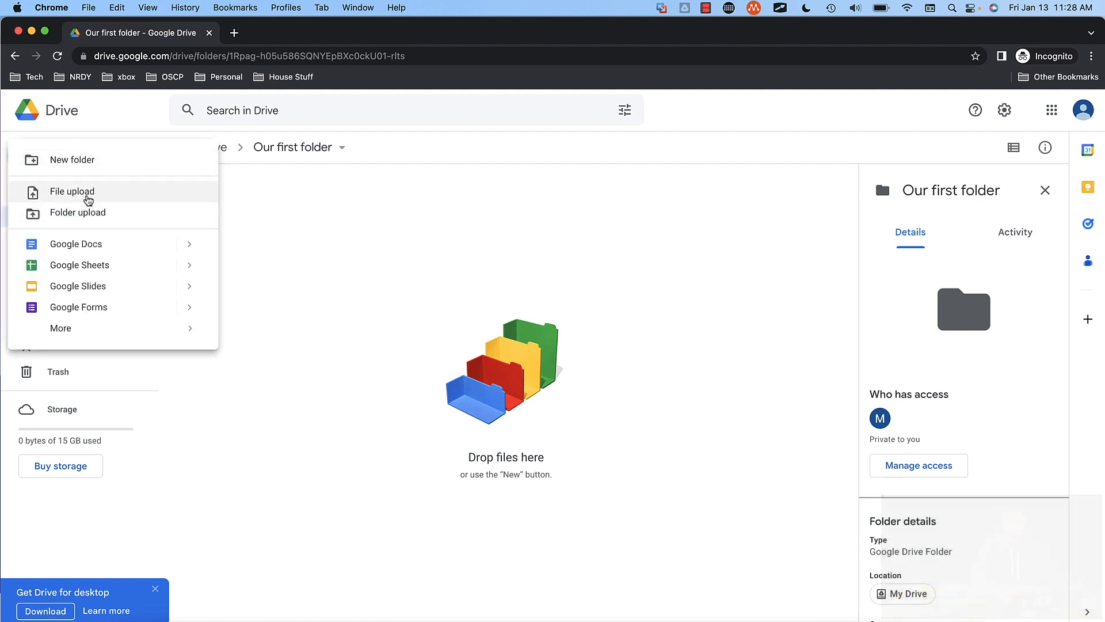
pyautogui.click(344, 326)
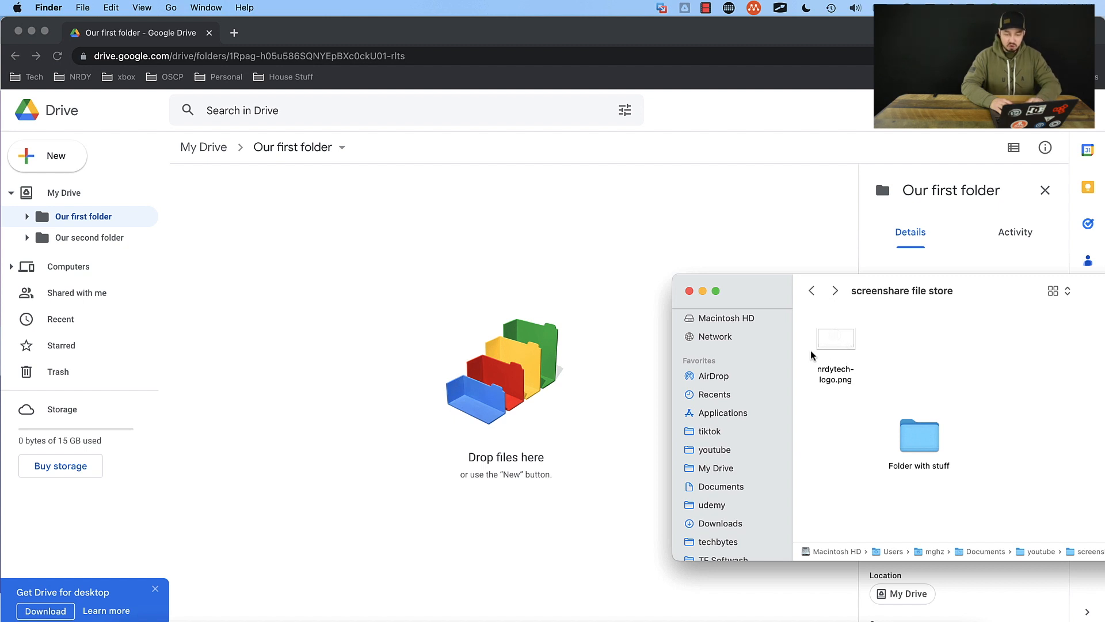
pyautogui.moveTo(835, 343); pyautogui.dragTo(429, 340)
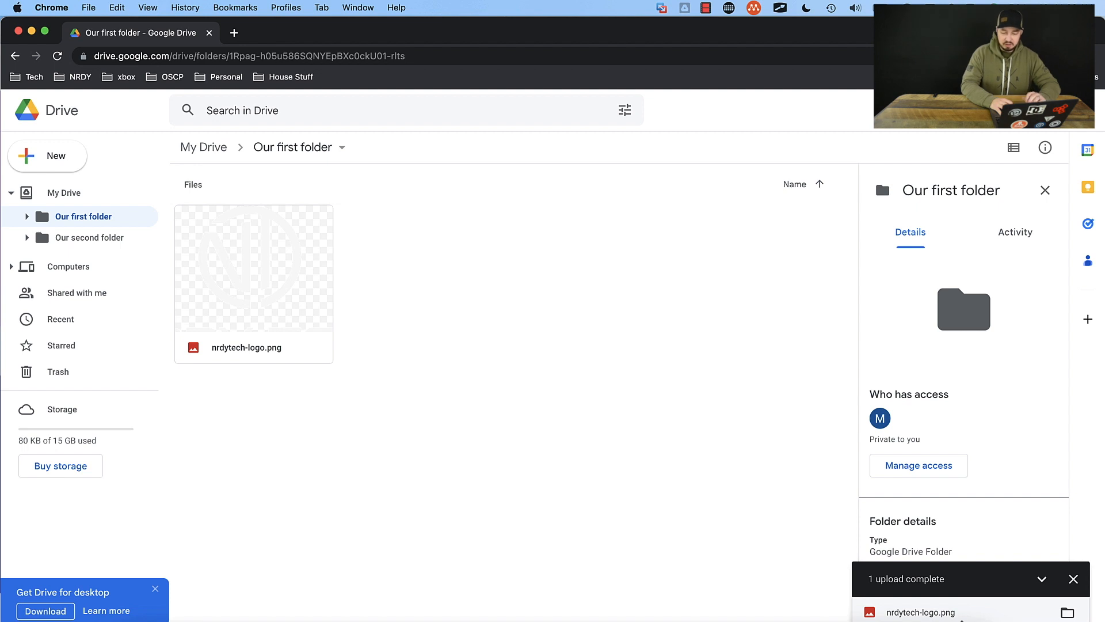
pyautogui.click(1068, 613)
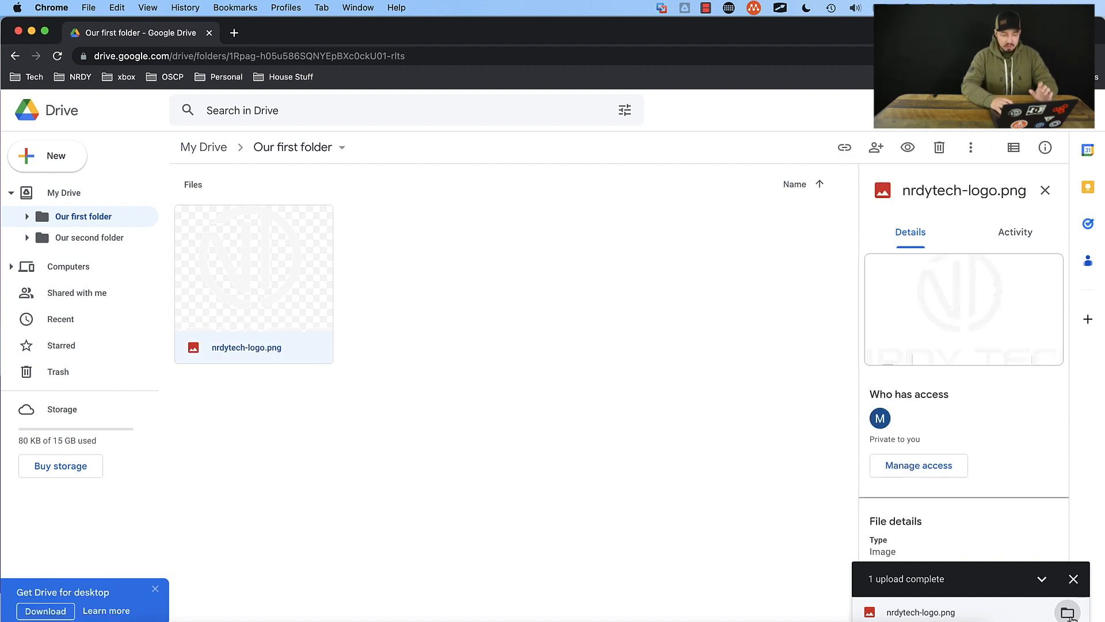
pyautogui.click(392, 273)
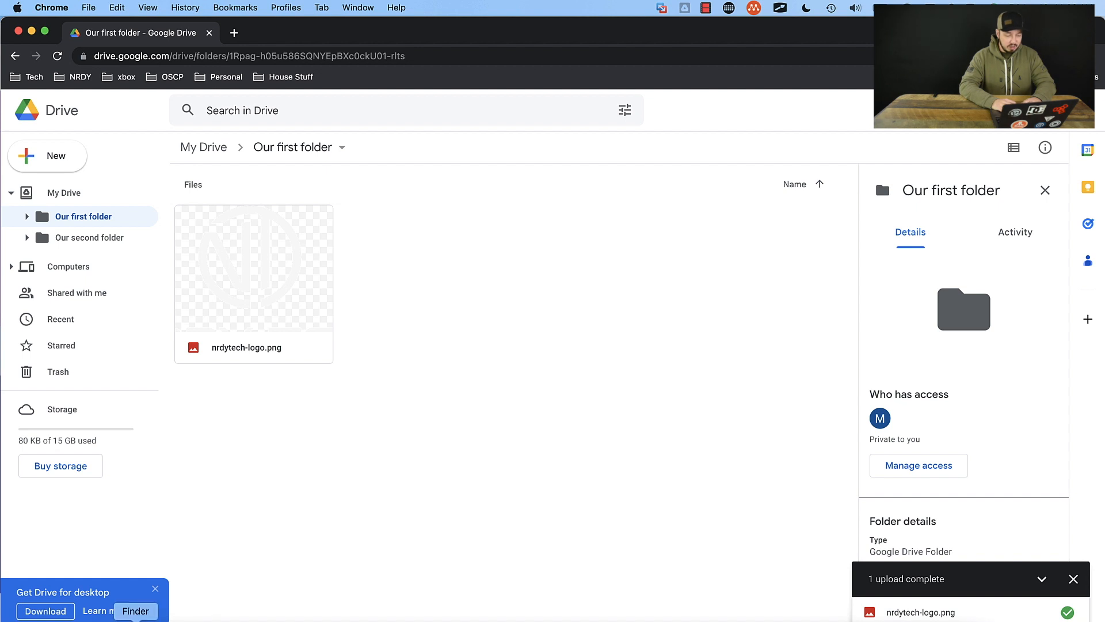
# Step: Switch to Finder, check the contents of "Folder with stuff", and upload that whole folder into "Our first folder" in Drive
pyautogui.click(135, 620)
pyautogui.click(912, 443)
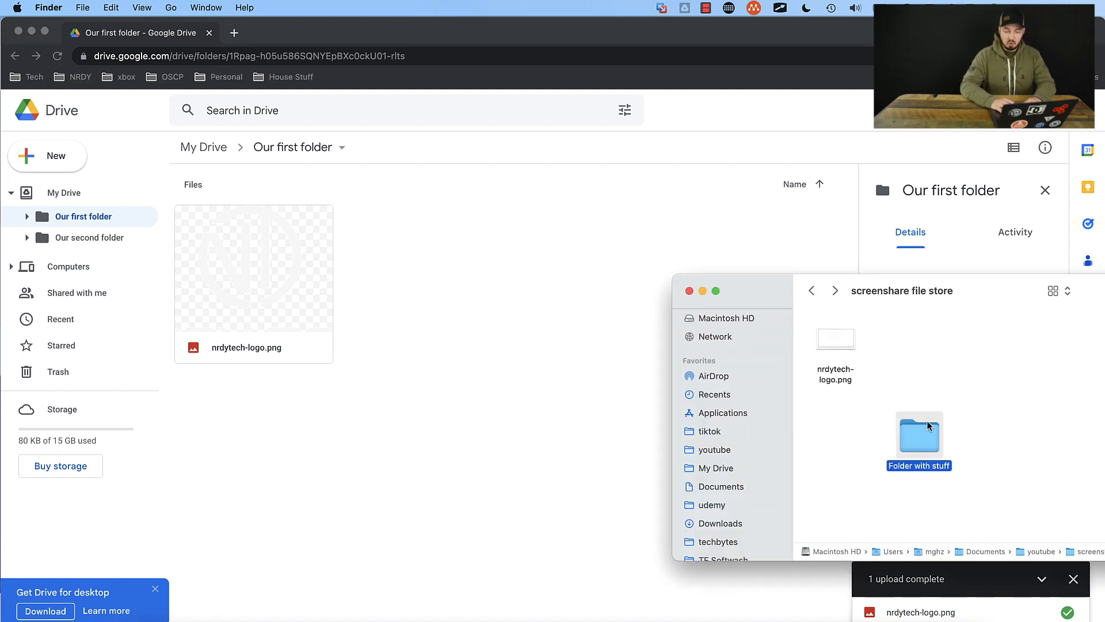
pyautogui.click(848, 426)
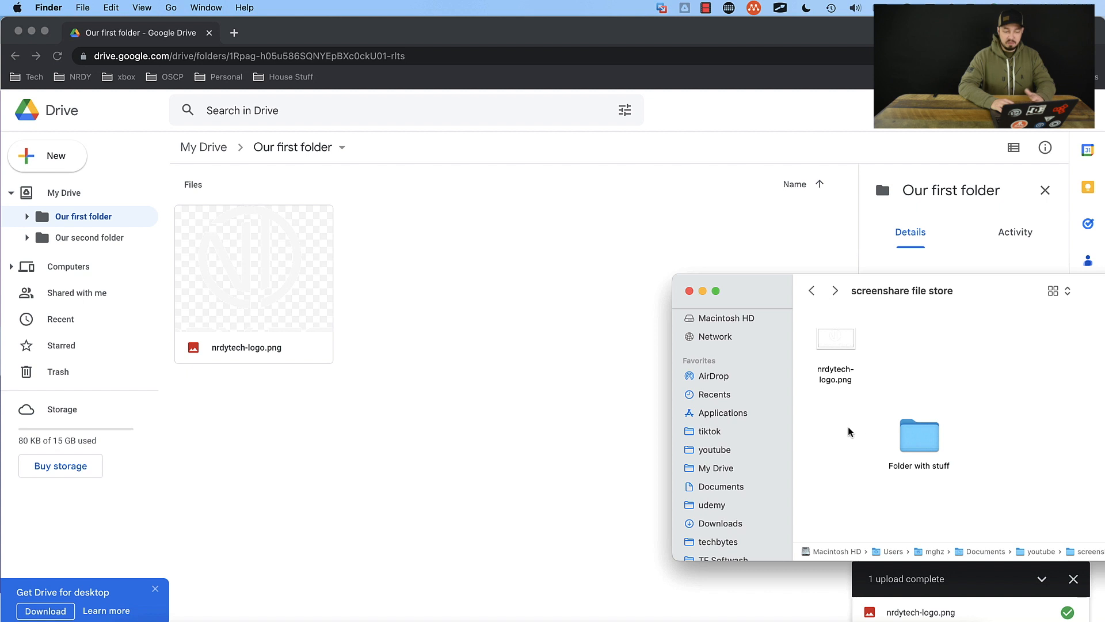
pyautogui.doubleClick(911, 435)
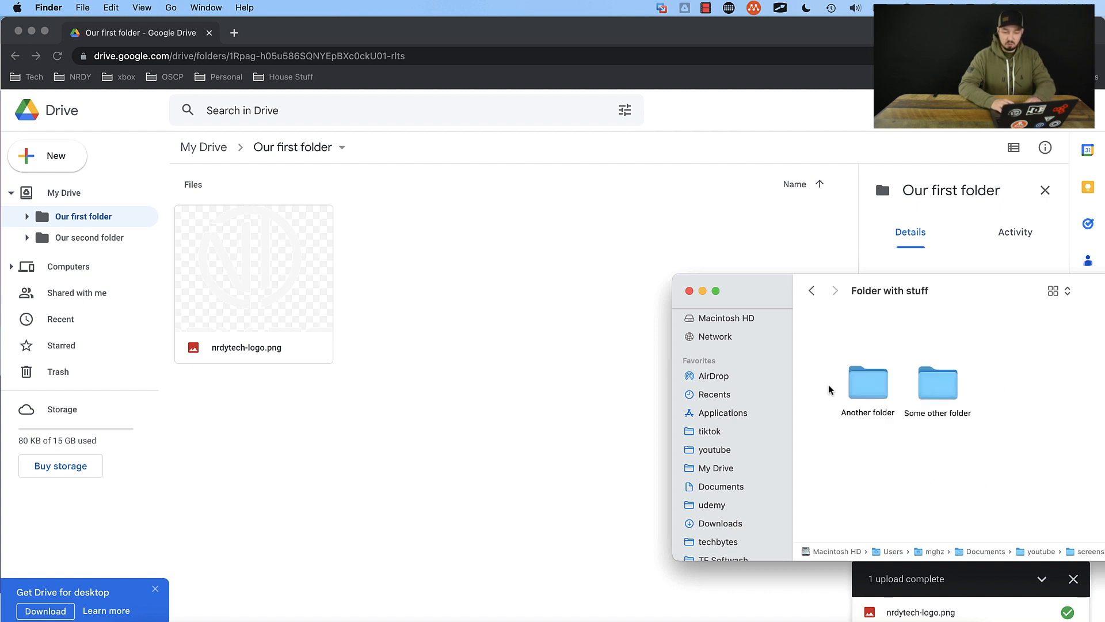
pyautogui.click(814, 291)
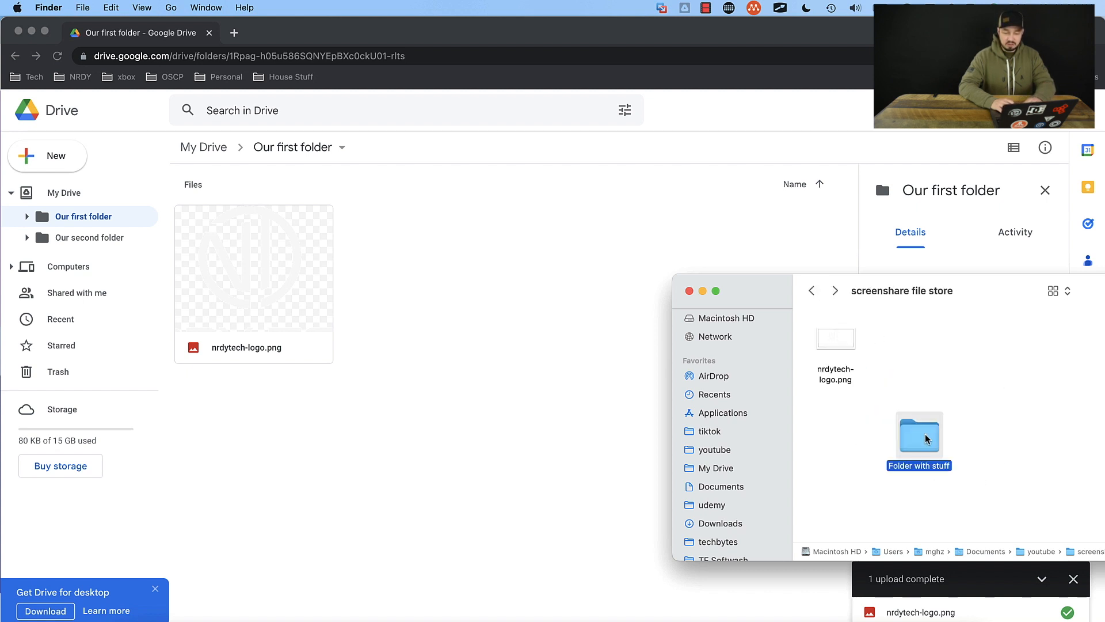
pyautogui.moveTo(926, 438); pyautogui.dragTo(391, 366)
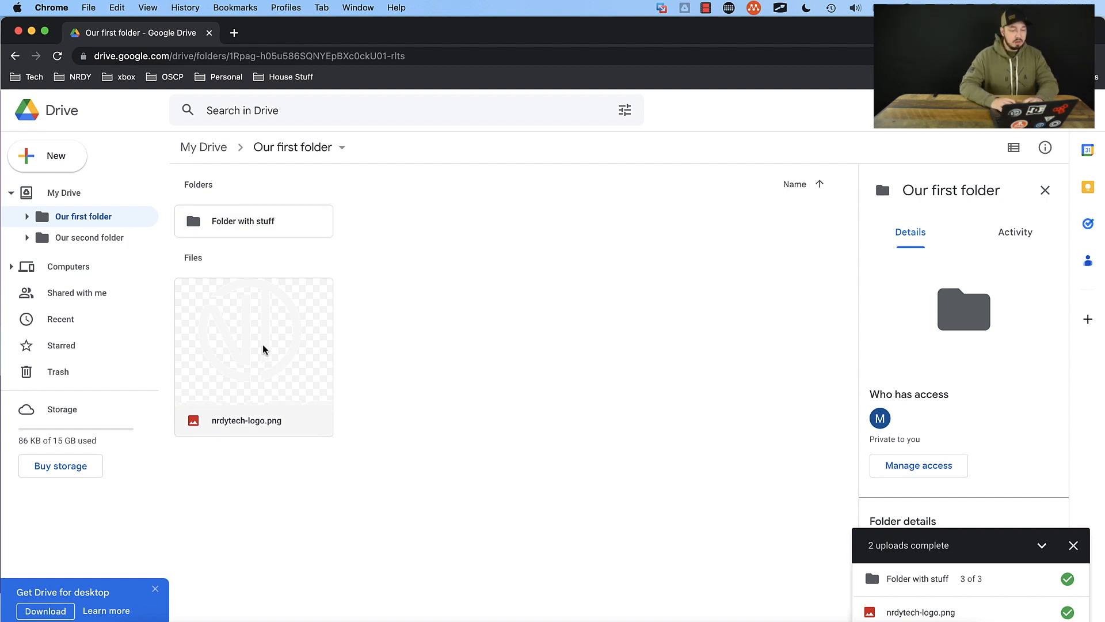
# Step: Open the uploaded "Folder with stuff" and move "Some other folder" into "Another folder"
pyautogui.doubleClick(263, 228)
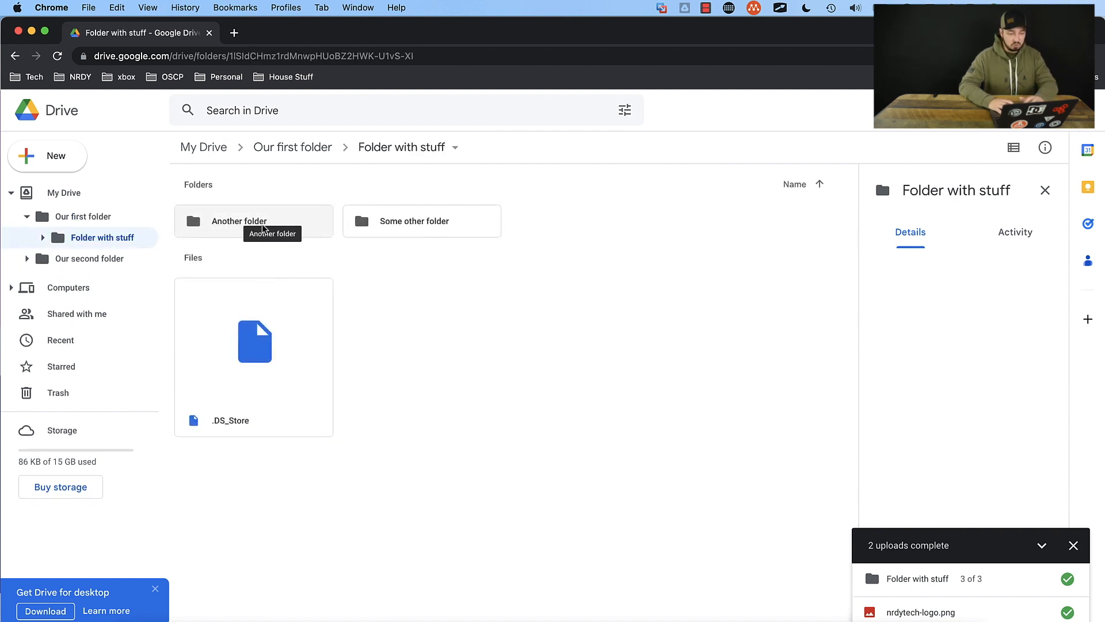
pyautogui.rightClick(400, 226)
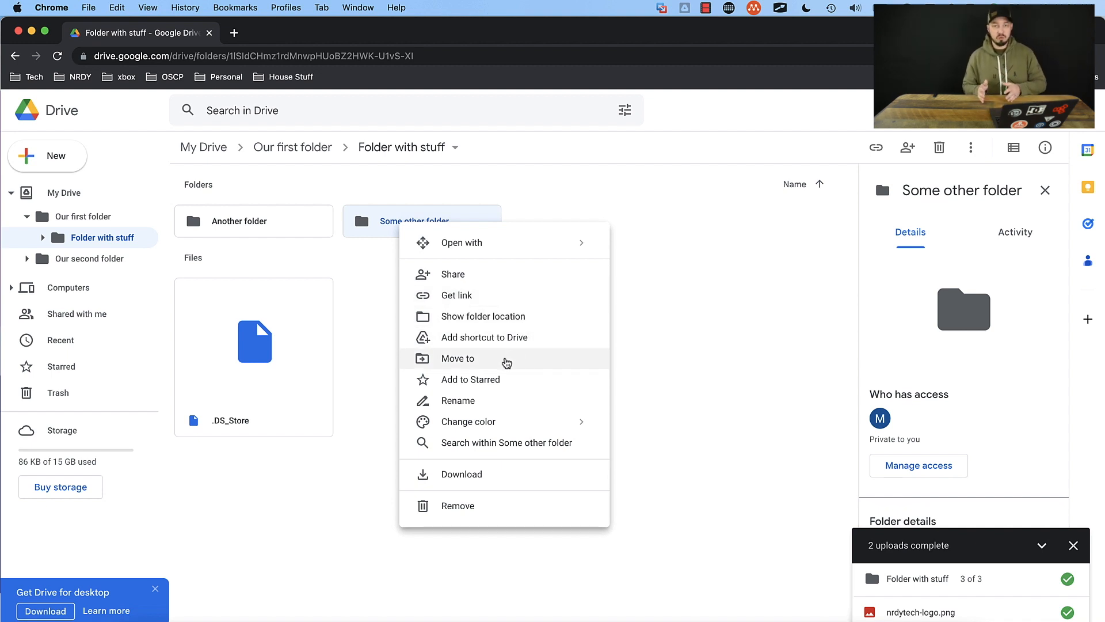
pyautogui.click(506, 362)
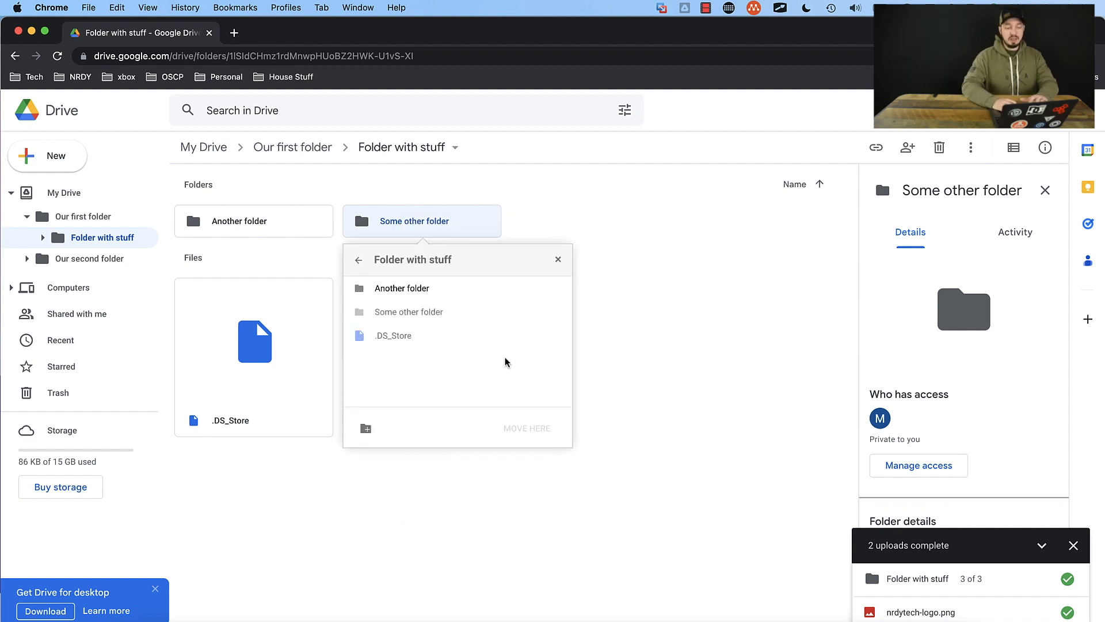
pyautogui.click(432, 295)
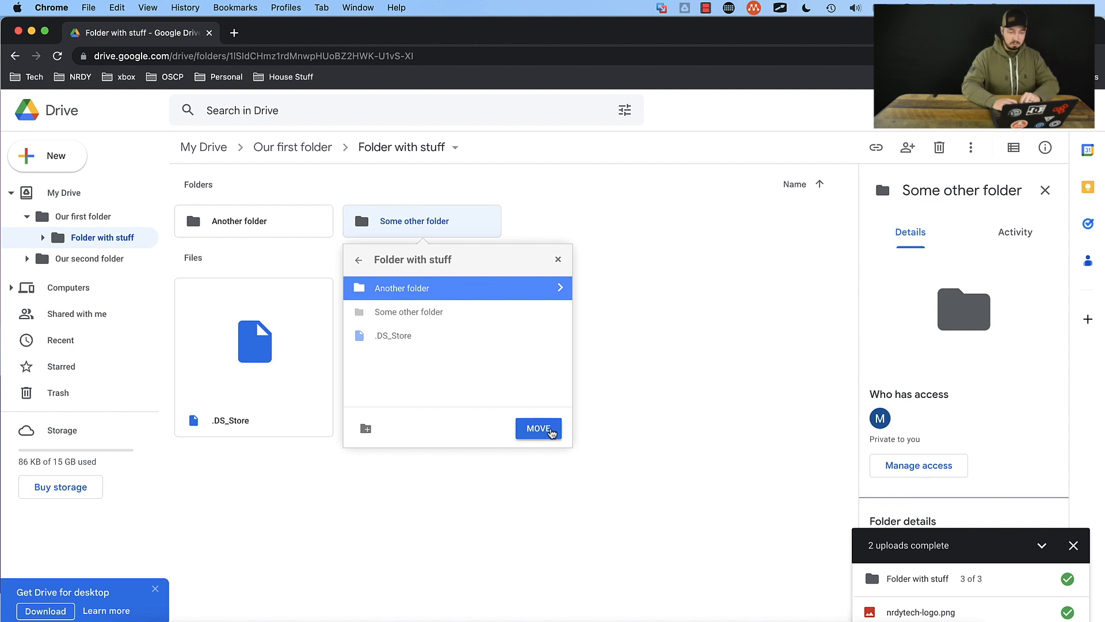
pyautogui.click(554, 428)
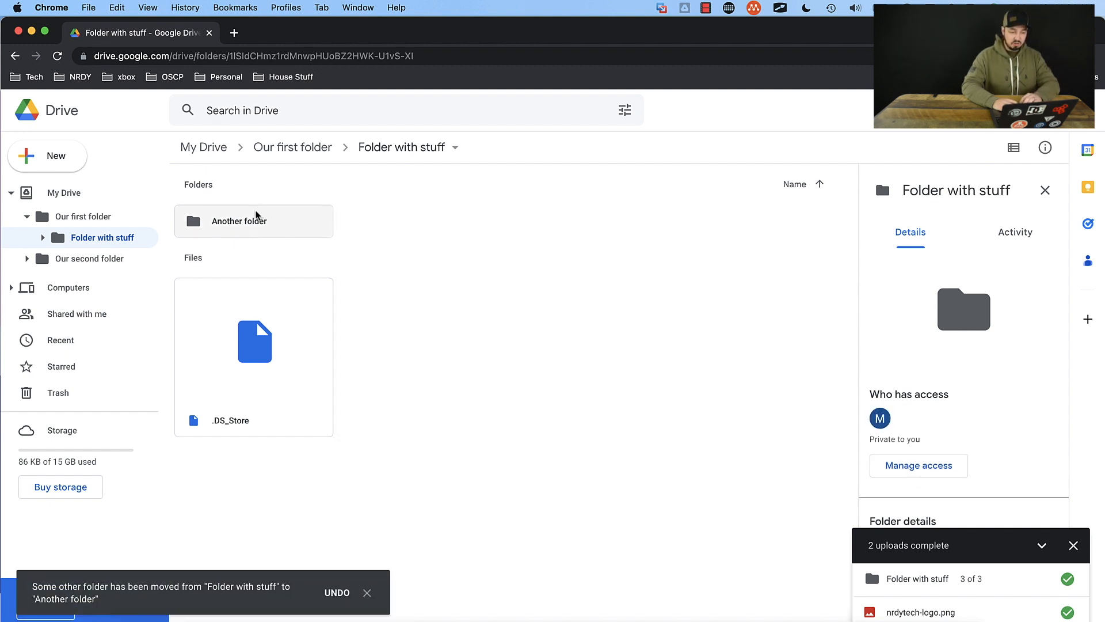
# Step: Check the contents of "Another folder", return to "Our first folder", and add nrdytech-logo.png to Starred
pyautogui.doubleClick(249, 225)
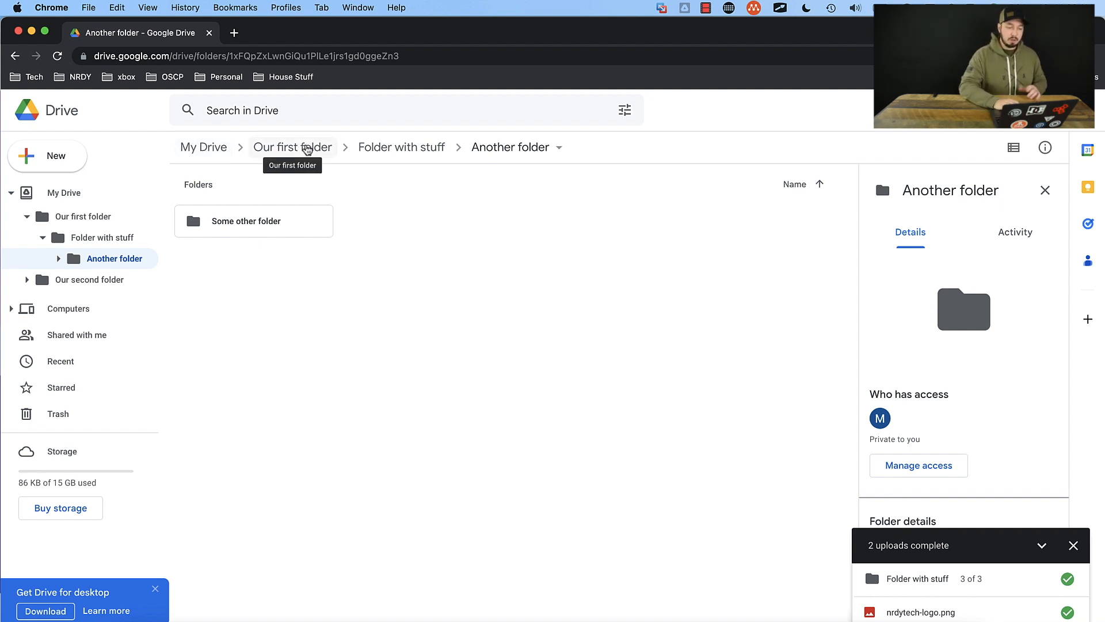
pyautogui.click(310, 151)
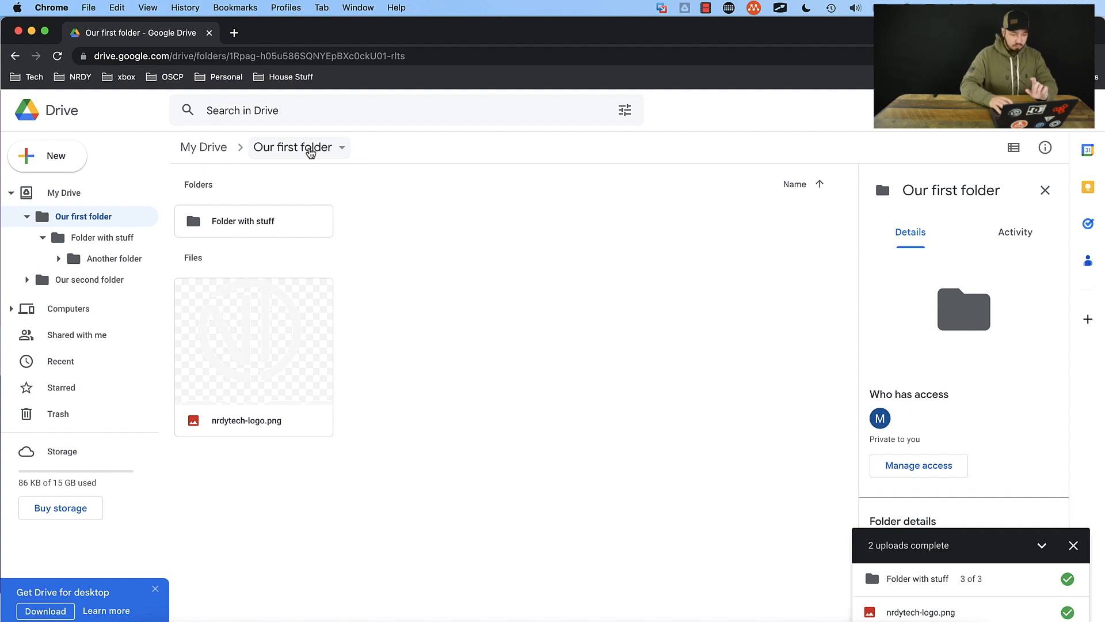
pyautogui.rightClick(296, 337)
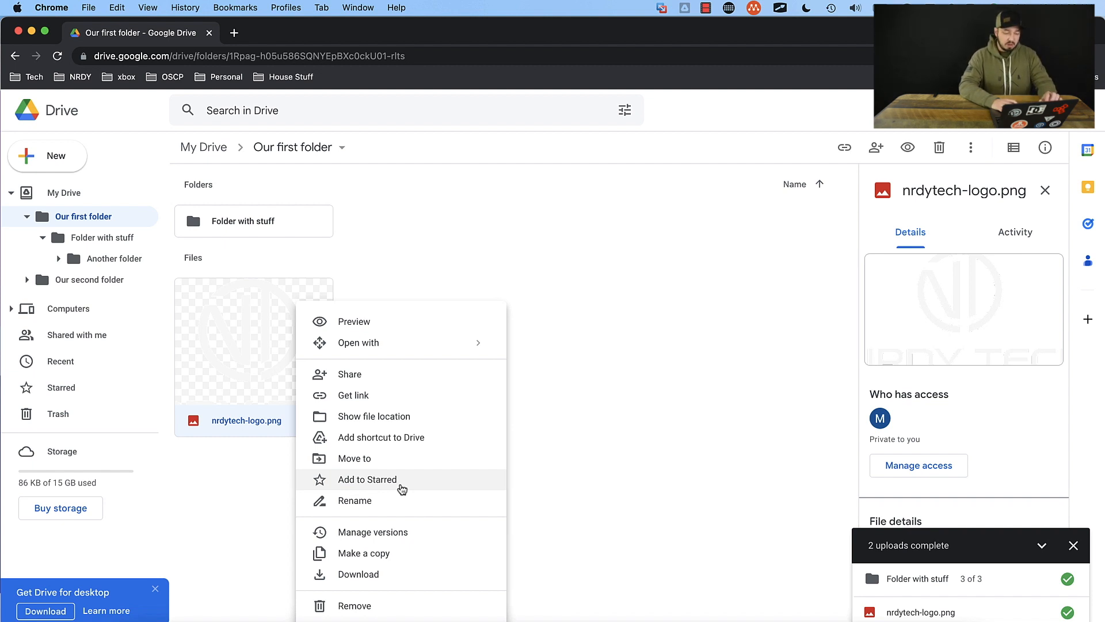
pyautogui.click(401, 488)
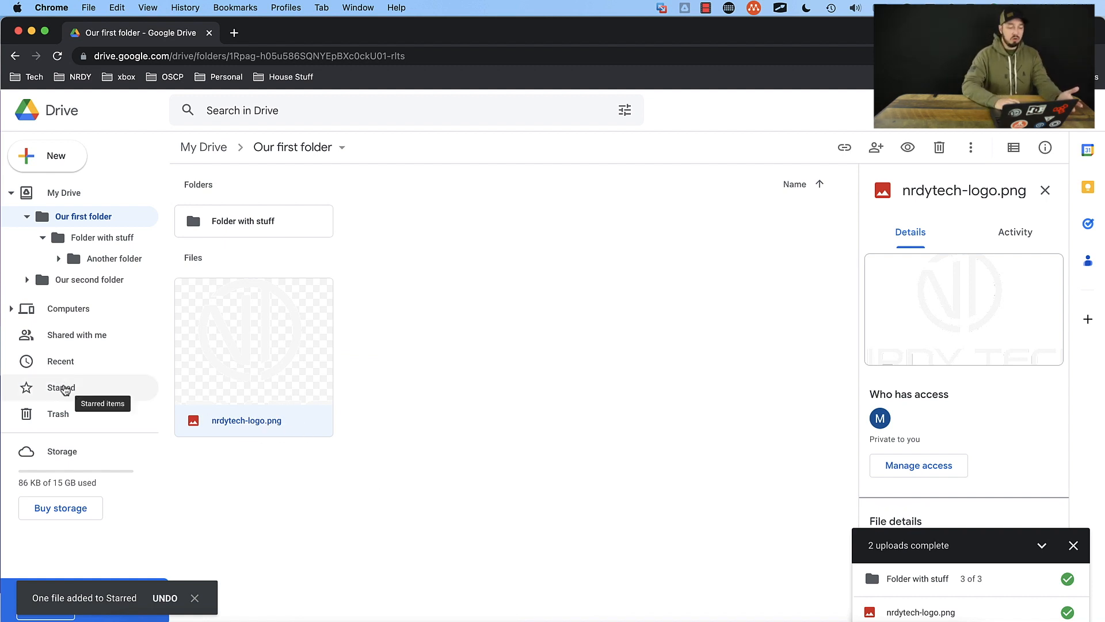
# Step: Open the Starred items and remove nrdytech-logo.png from Starred
pyautogui.click(65, 388)
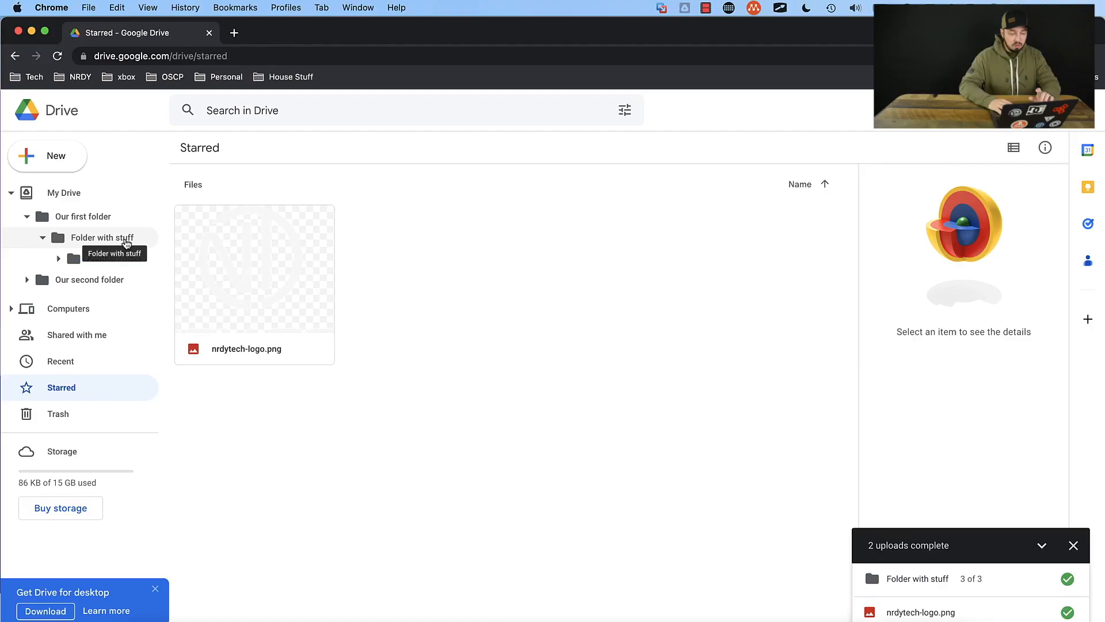
pyautogui.rightClick(245, 254)
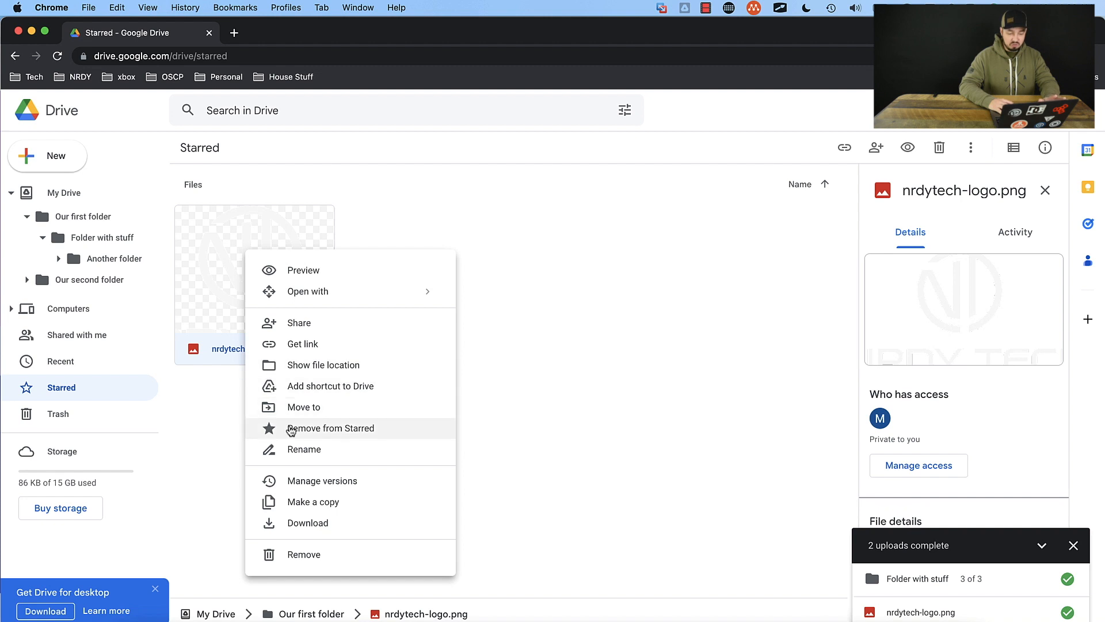
pyautogui.click(352, 432)
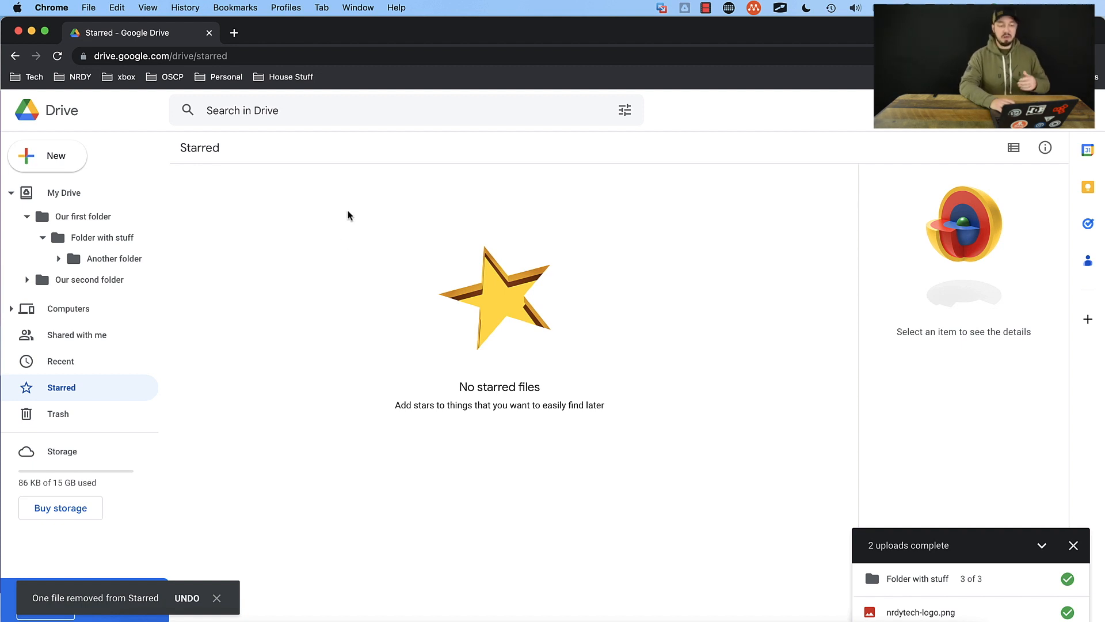
# Step: Search Drive for "nrdy" and select nrdytech-logo.png in the results
pyautogui.click(288, 112)
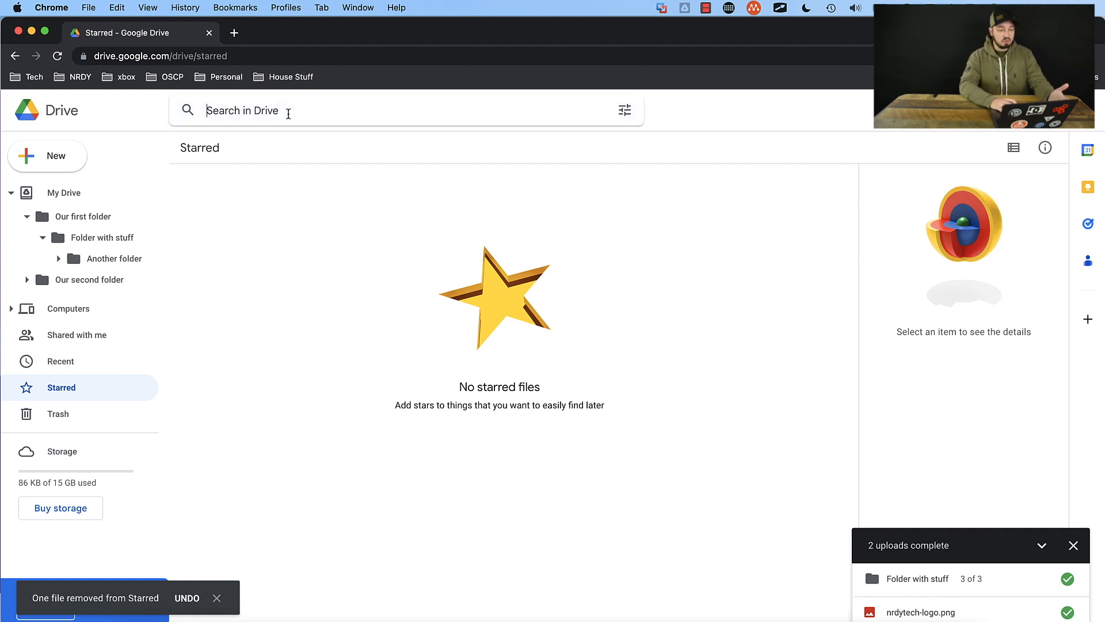
pyautogui.write('nrdy')
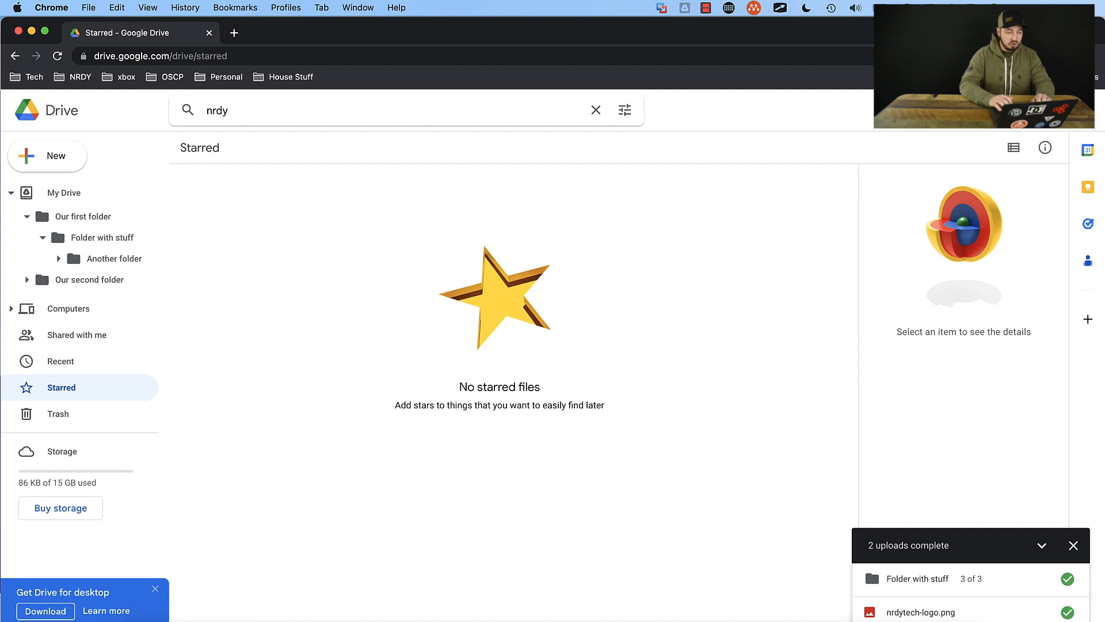
pyautogui.press('Return')
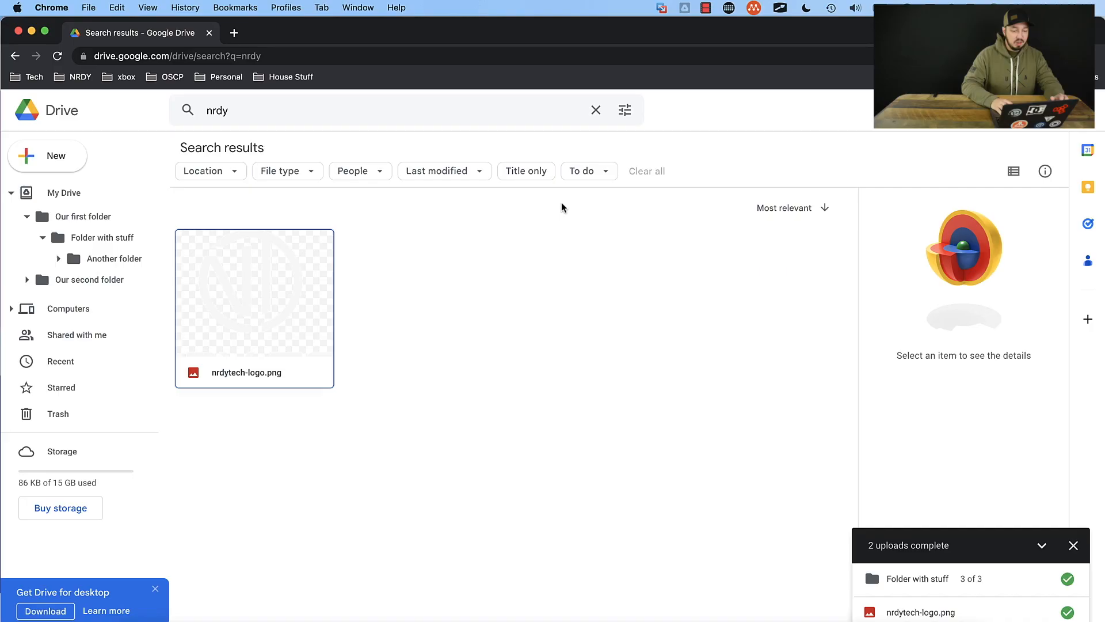
pyautogui.click(283, 286)
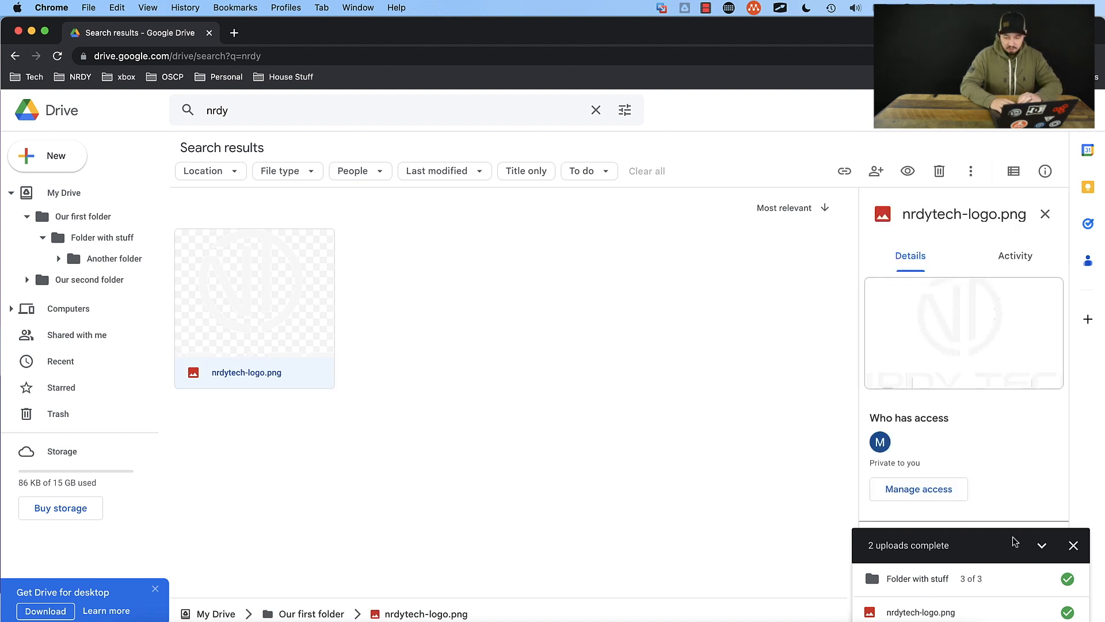
# Step: Dismiss the upload status list and examine nrdytech-logo.png's file details, download permissions and available actions
pyautogui.click(1074, 546)
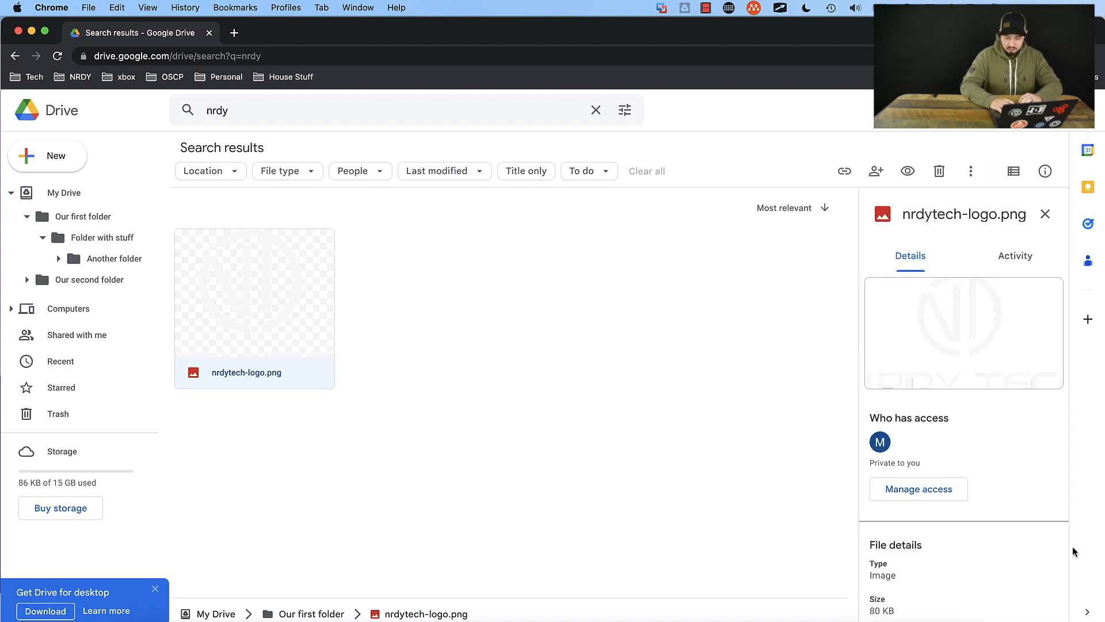
pyautogui.scroll(-5, 1003, 545)
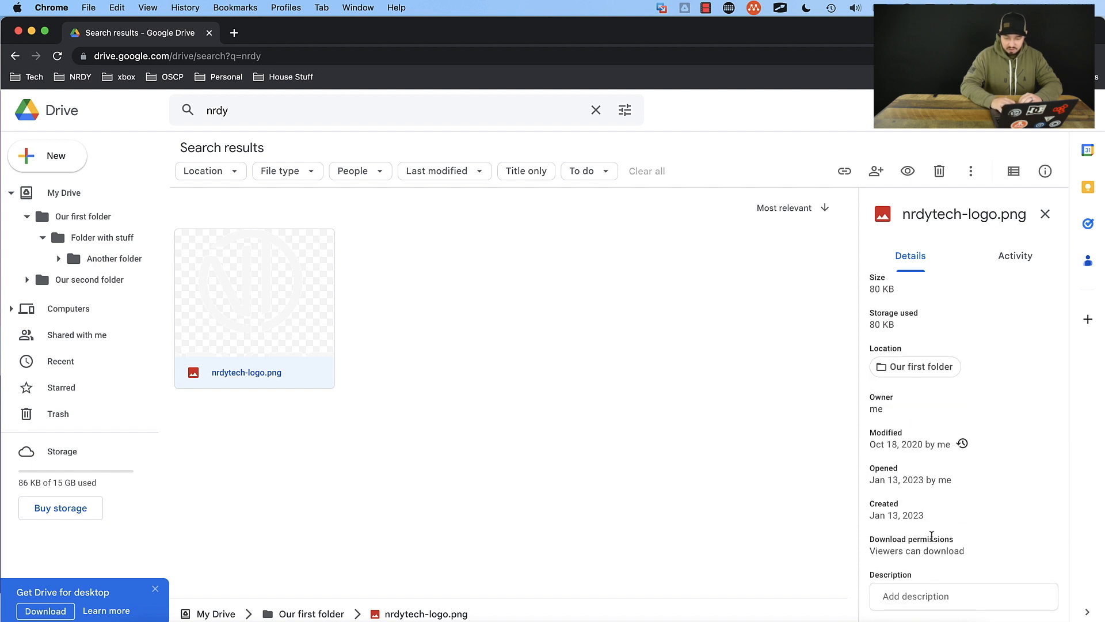
pyautogui.moveTo(869, 540); pyautogui.dragTo(954, 537)
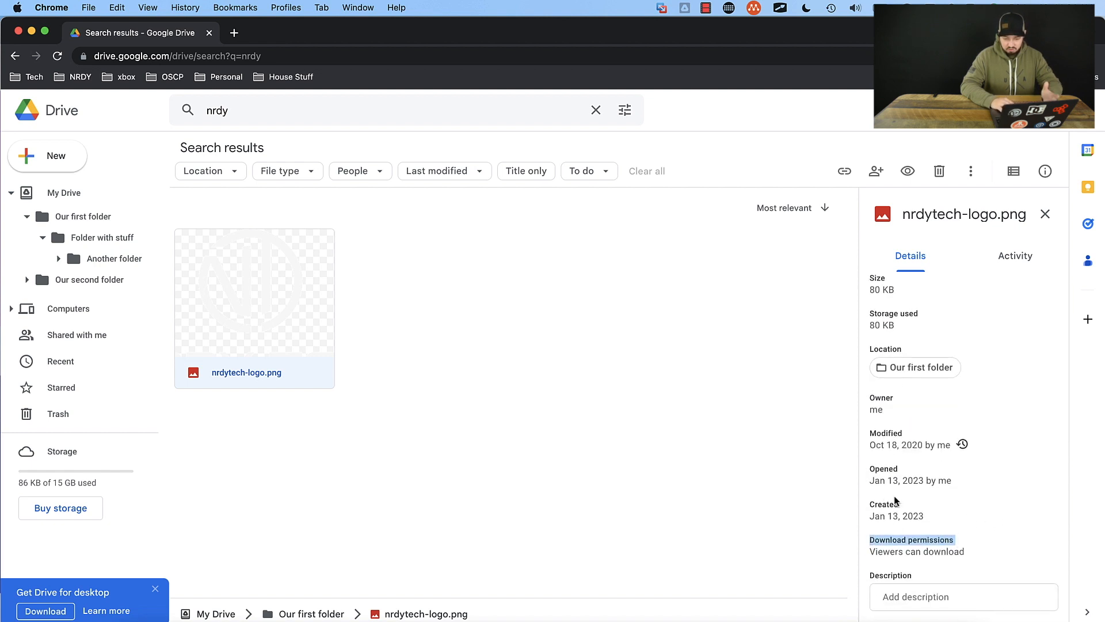
pyautogui.scroll(2, 896, 498)
pyautogui.scroll(6, 895, 496)
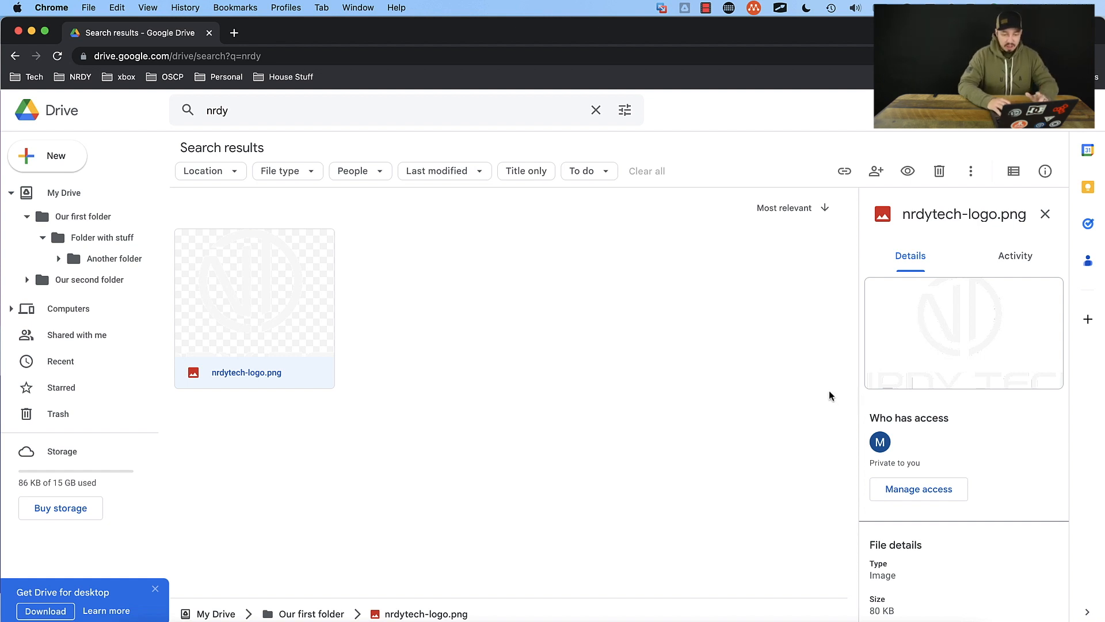
pyautogui.click(971, 173)
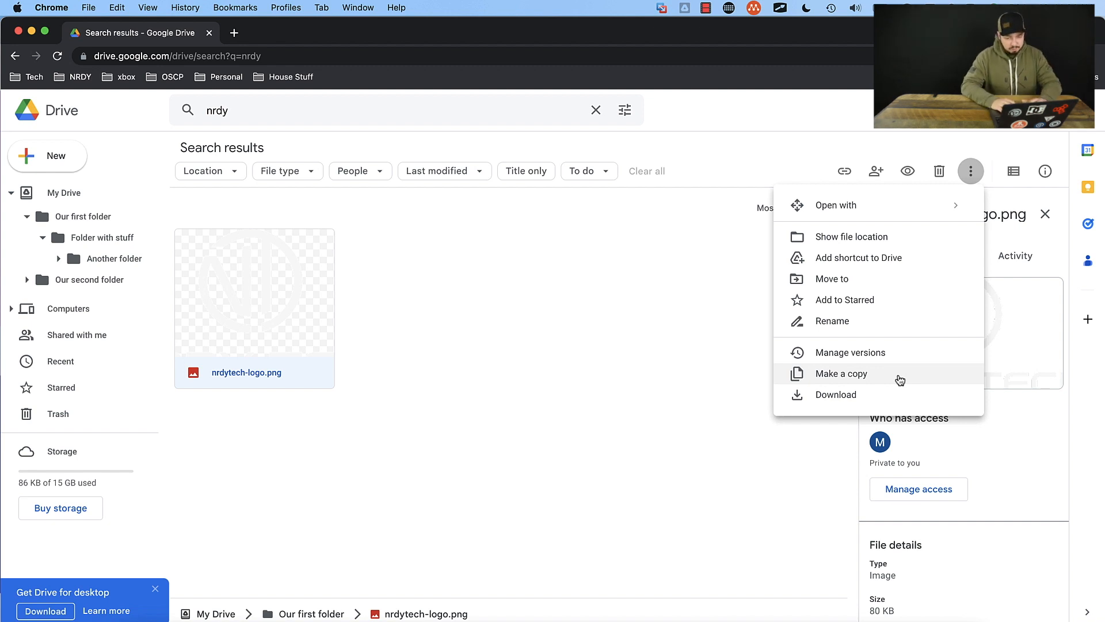
pyautogui.click(544, 326)
# Step: Move nrdytech-logo.png to the trash, and restore it from there
pyautogui.rightClick(328, 318)
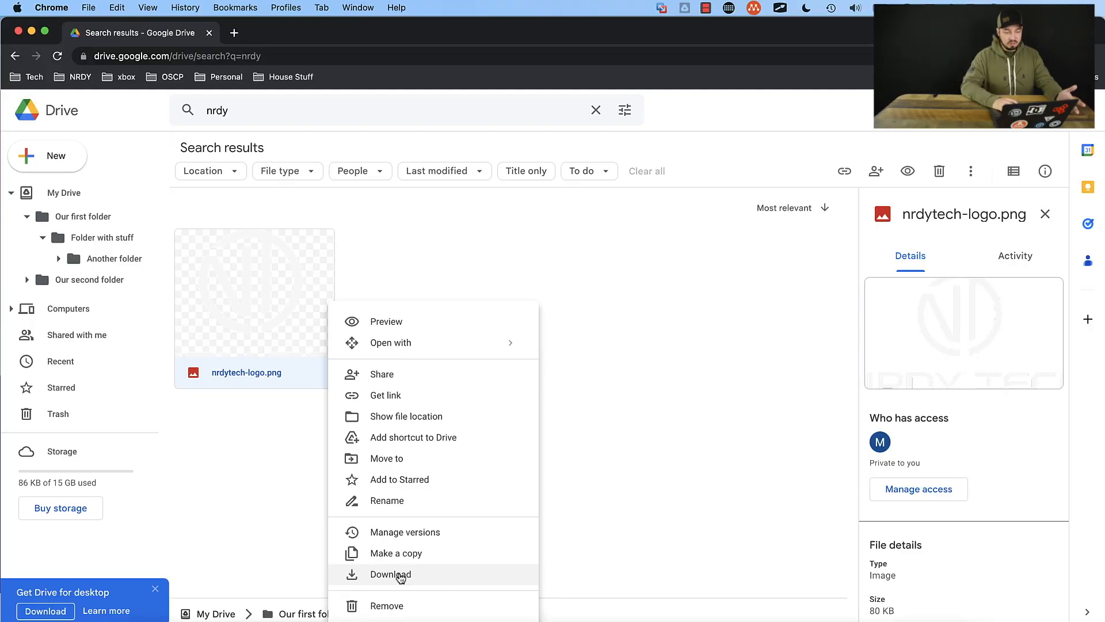
pyautogui.click(406, 606)
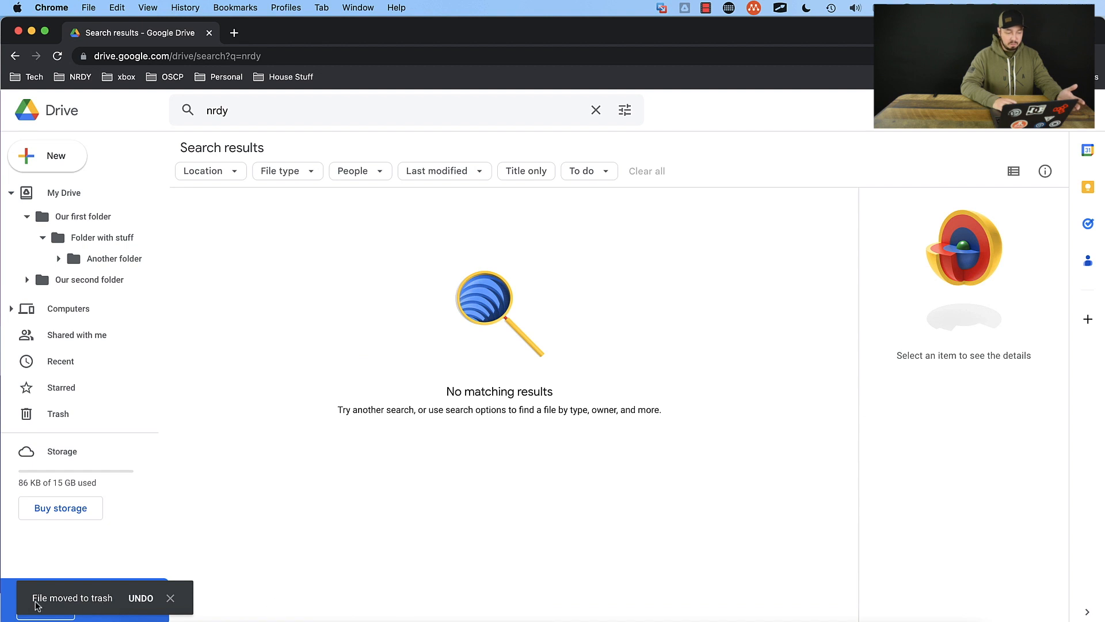
pyautogui.click(63, 426)
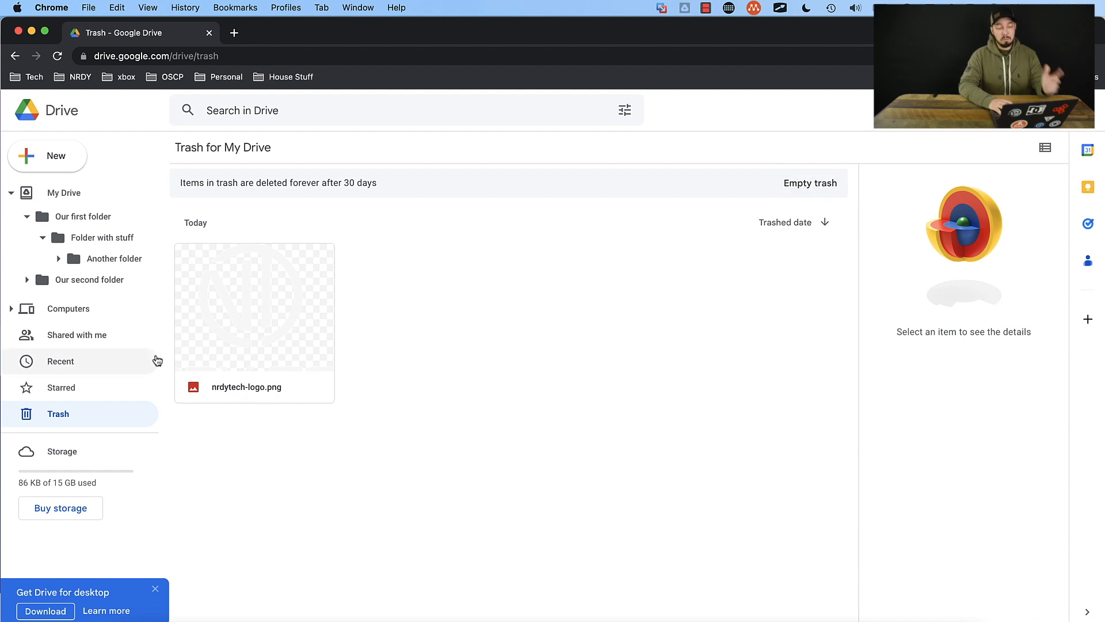
pyautogui.rightClick(265, 325)
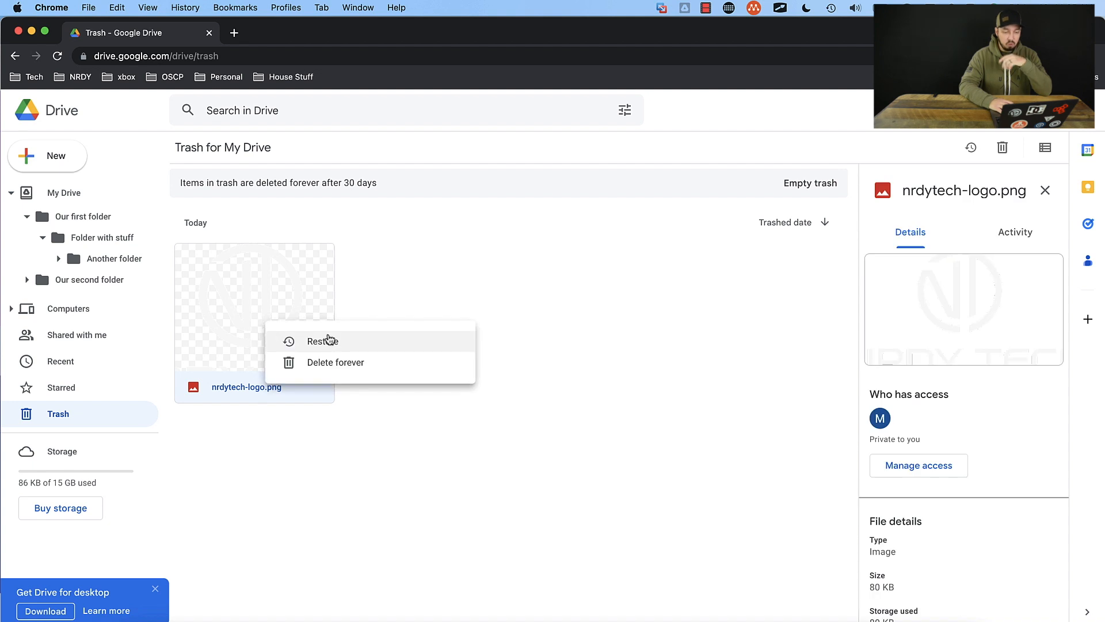
pyautogui.click(340, 344)
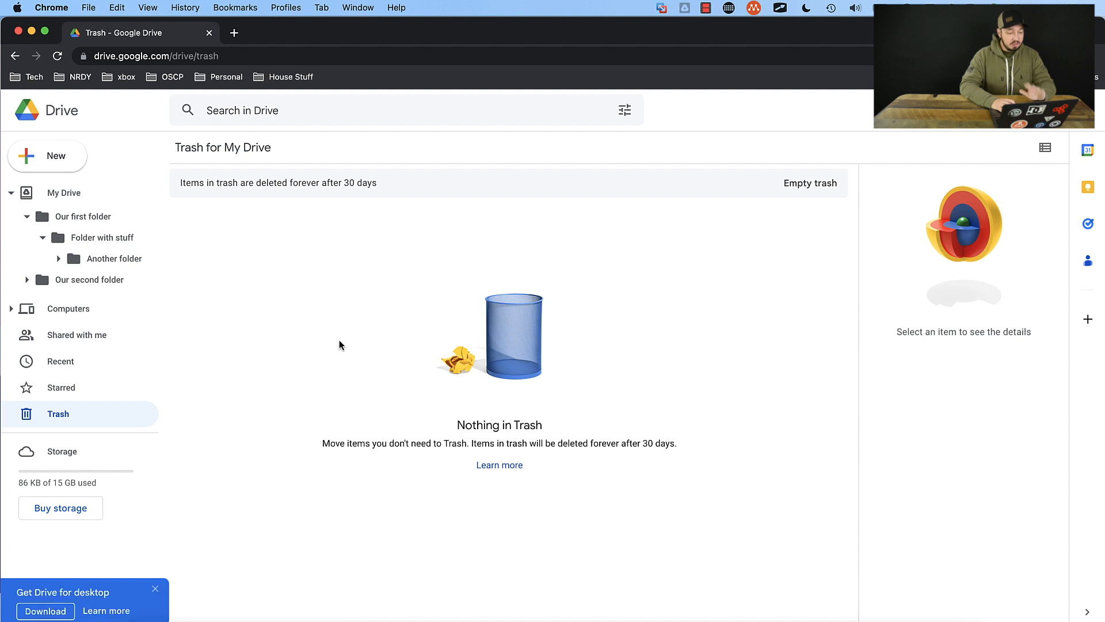
# Step: Return to My Drive, open the sharing settings of "Our first folder", and review its people with access and general access
pyautogui.click(137, 217)
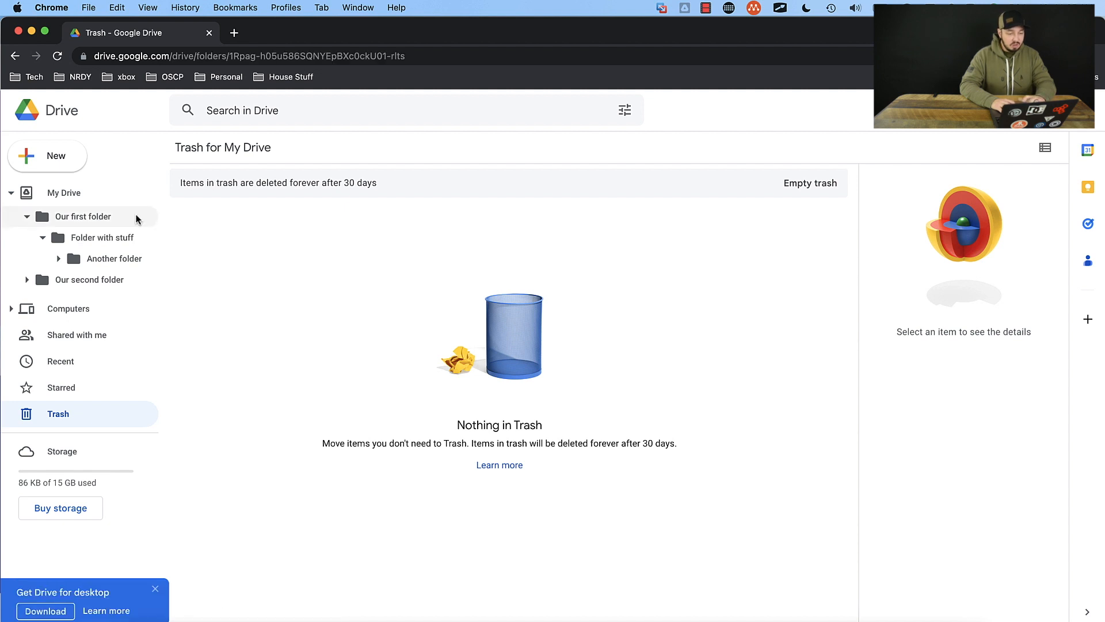
pyautogui.click(101, 200)
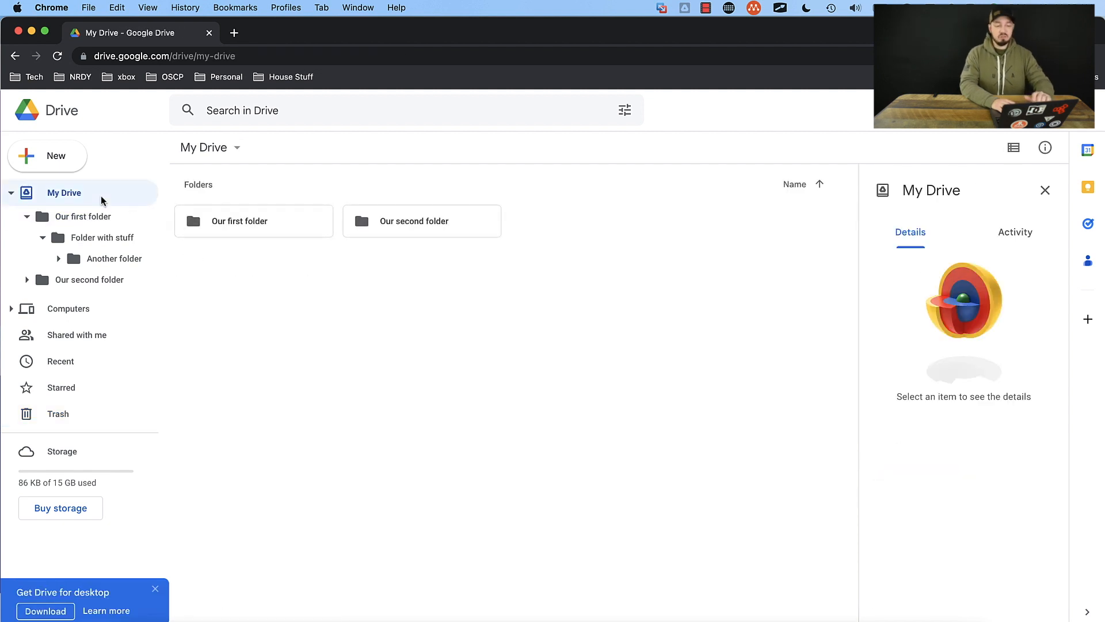
pyautogui.rightClick(229, 228)
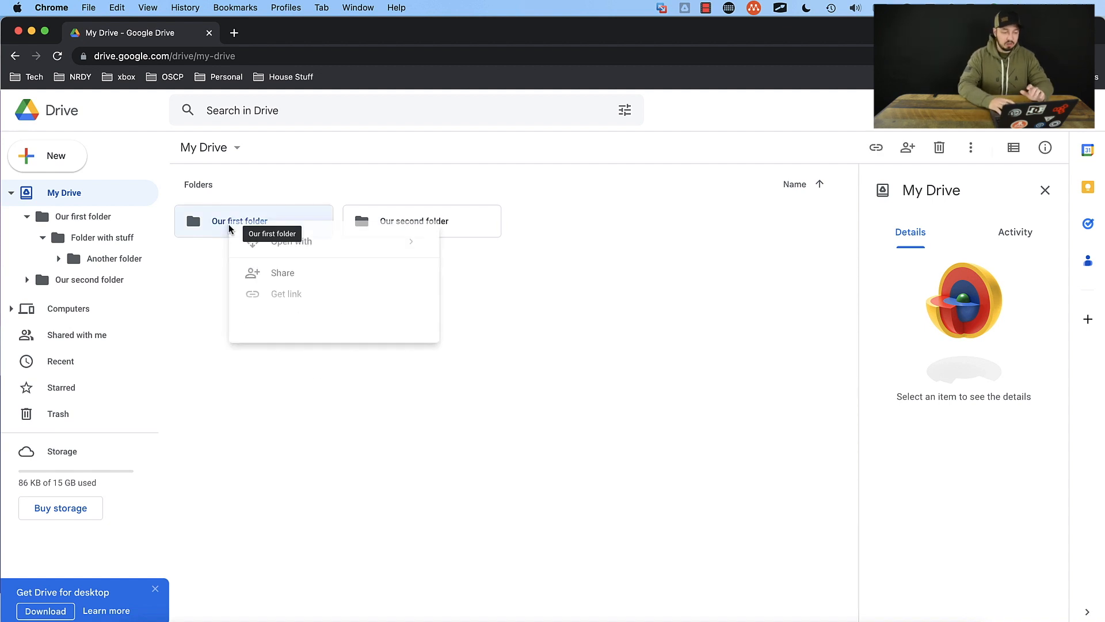
pyautogui.click(275, 280)
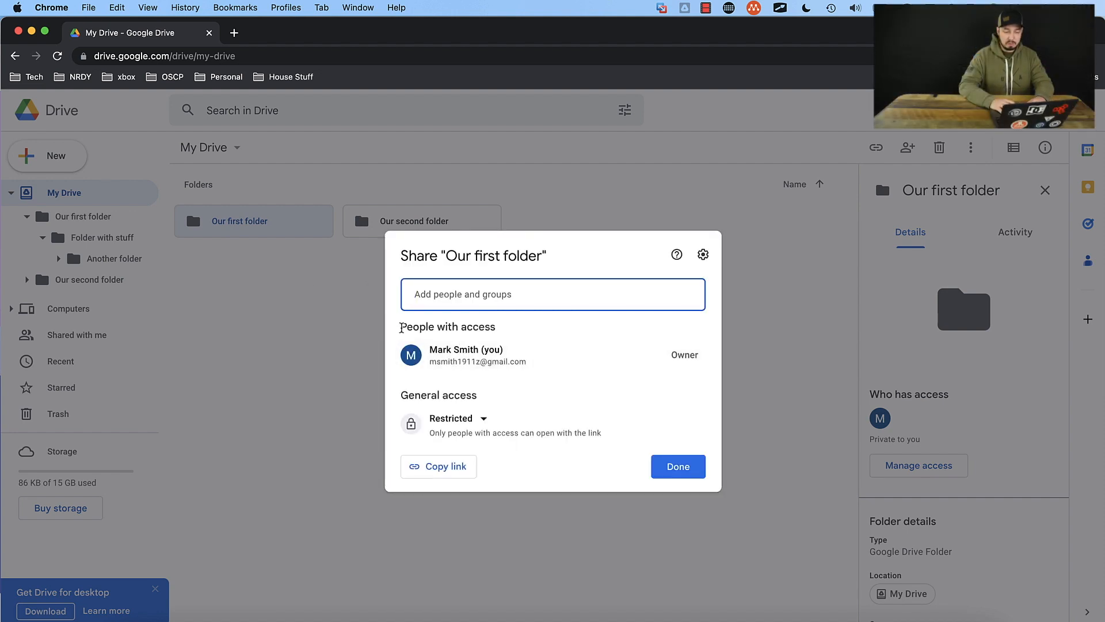
pyautogui.moveTo(400, 326); pyautogui.dragTo(497, 328)
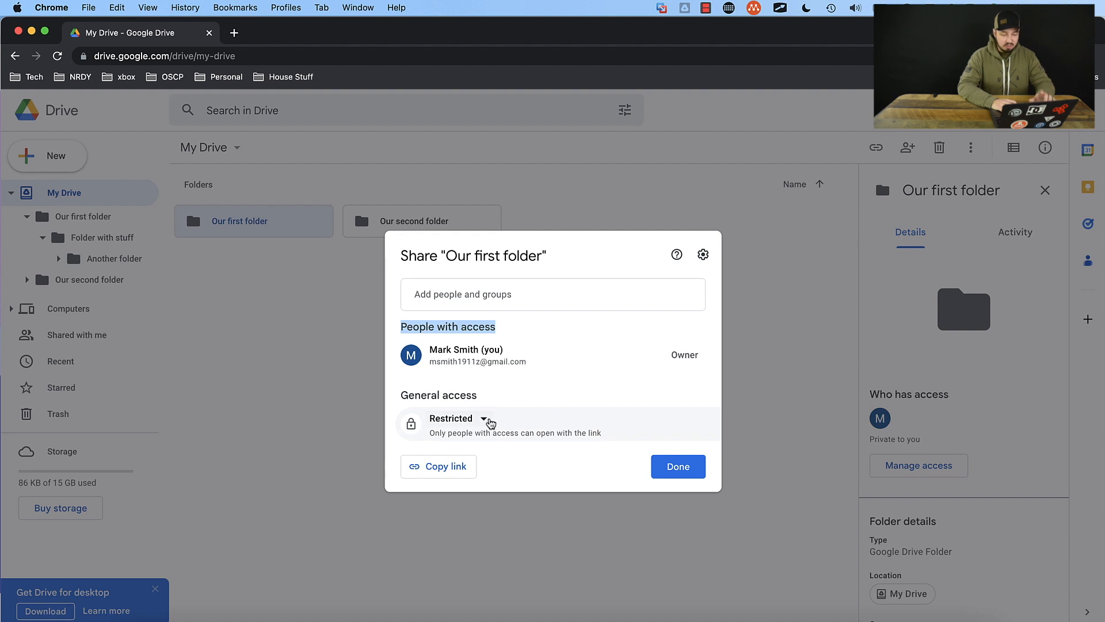
pyautogui.moveTo(447, 436); pyautogui.dragTo(603, 436)
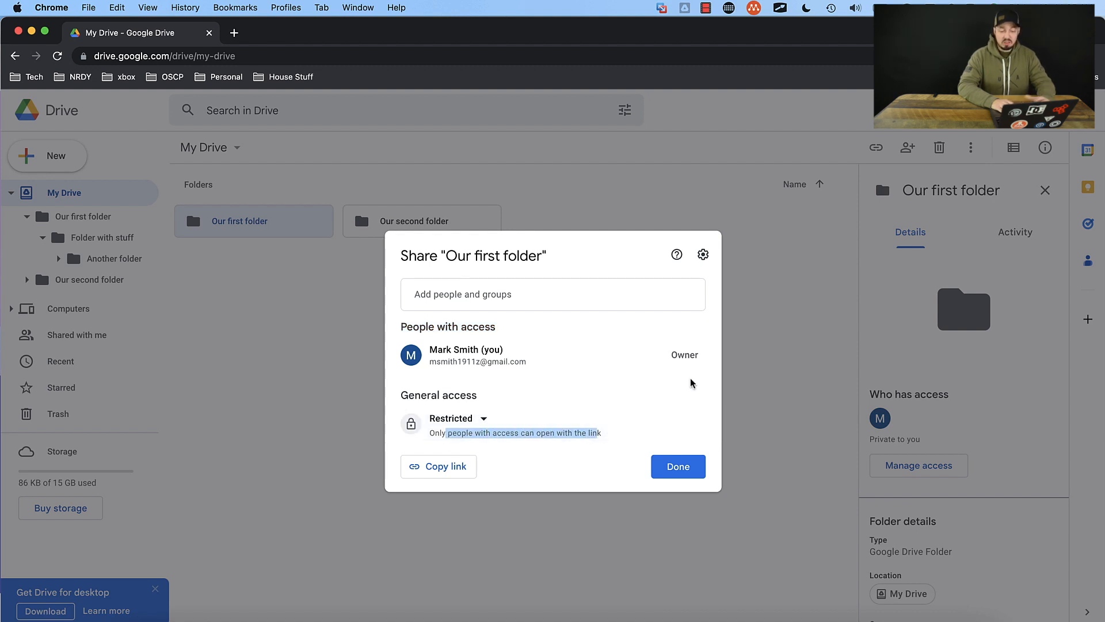
pyautogui.click(702, 361)
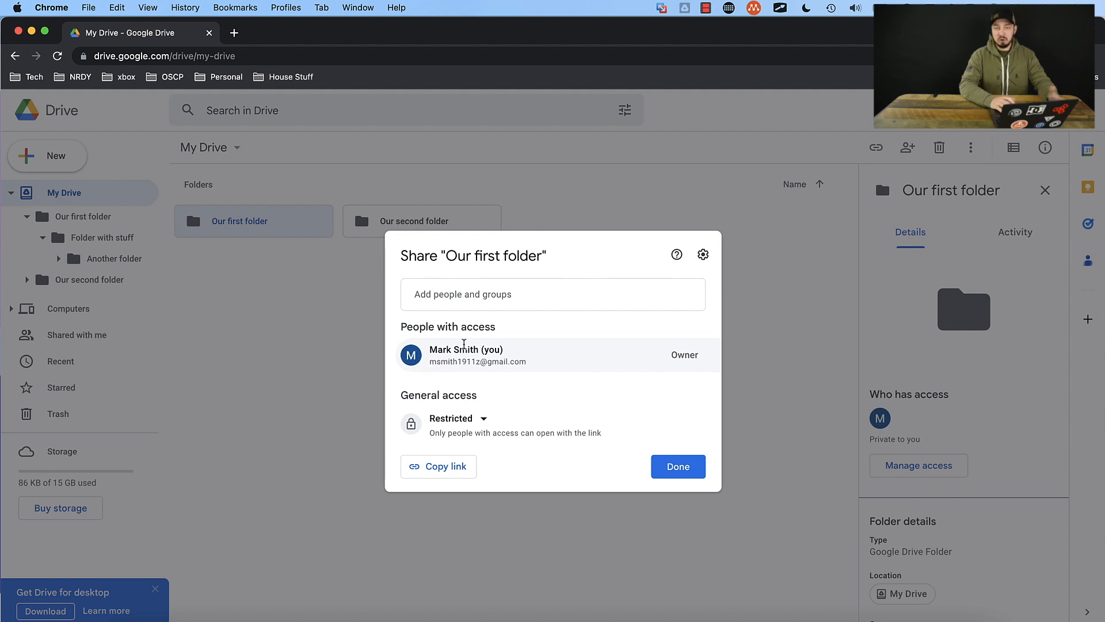
pyautogui.moveTo(464, 344)
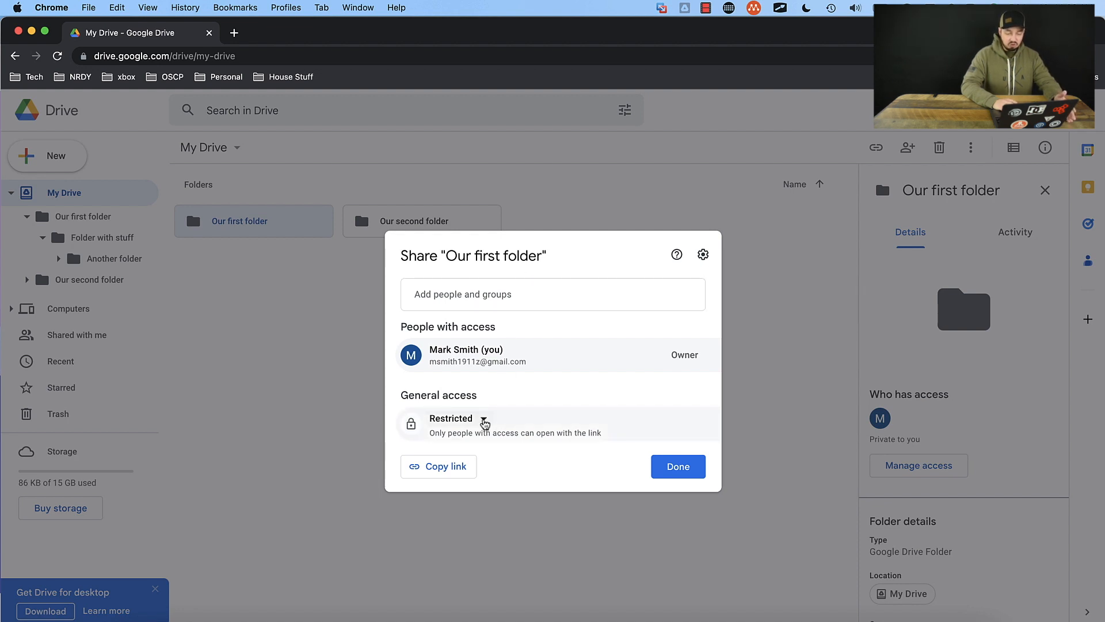
# Step: Set the general access of "Our first folder" to "Anyone with the link" and copy its sharing link
pyautogui.click(483, 421)
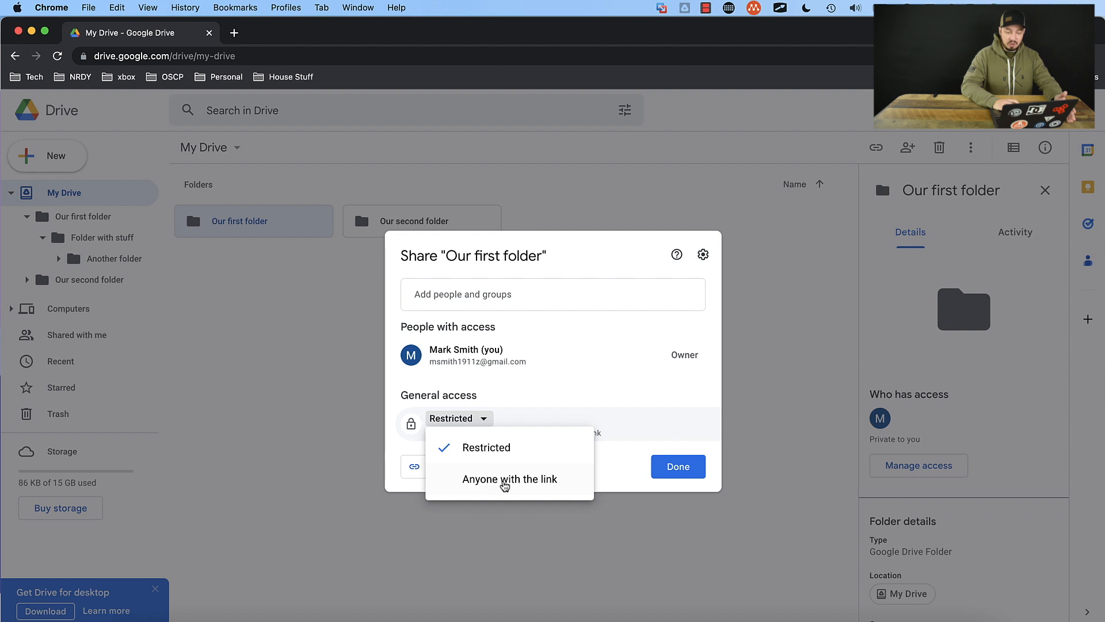
pyautogui.click(500, 480)
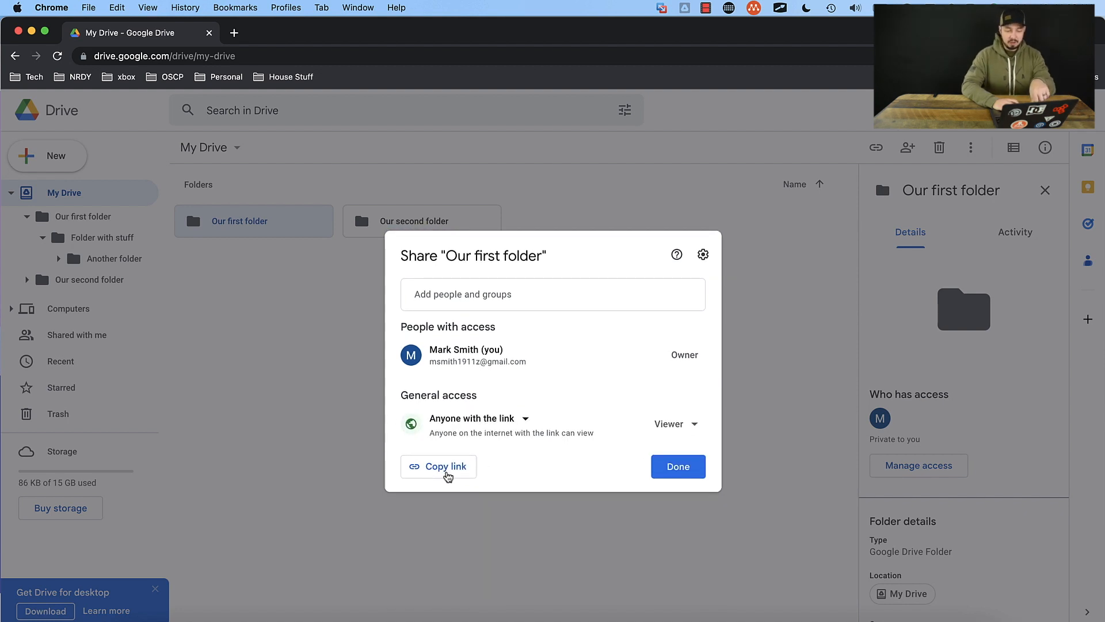
pyautogui.click(447, 473)
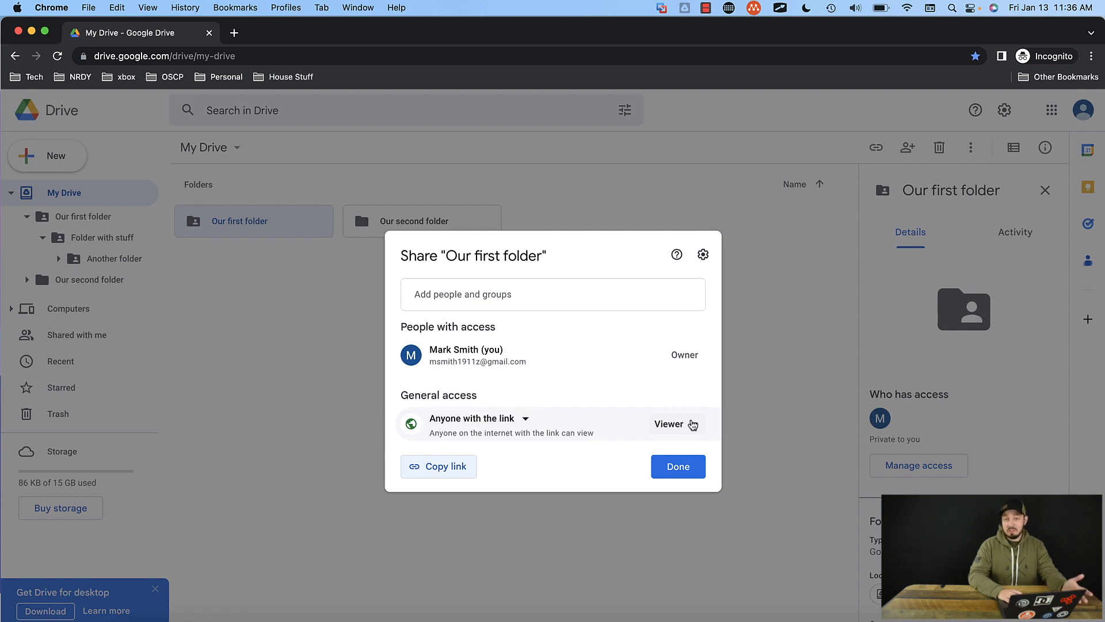
# Step: Review the roles available for link access, and set the general access of "Our first folder" to Restricted
pyautogui.click(699, 425)
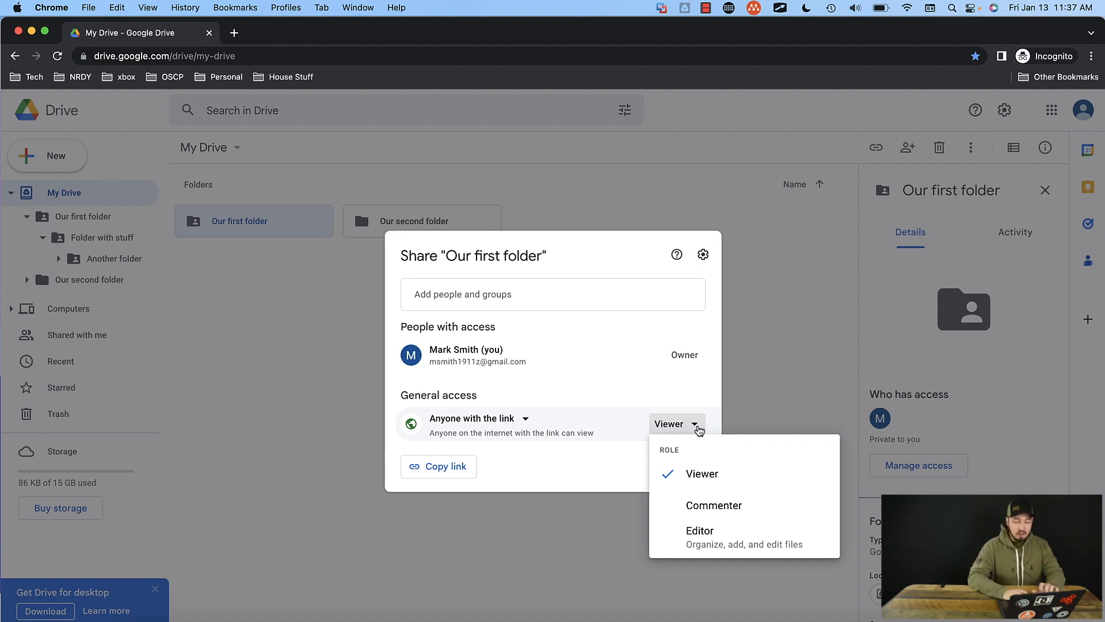
pyautogui.click(711, 411)
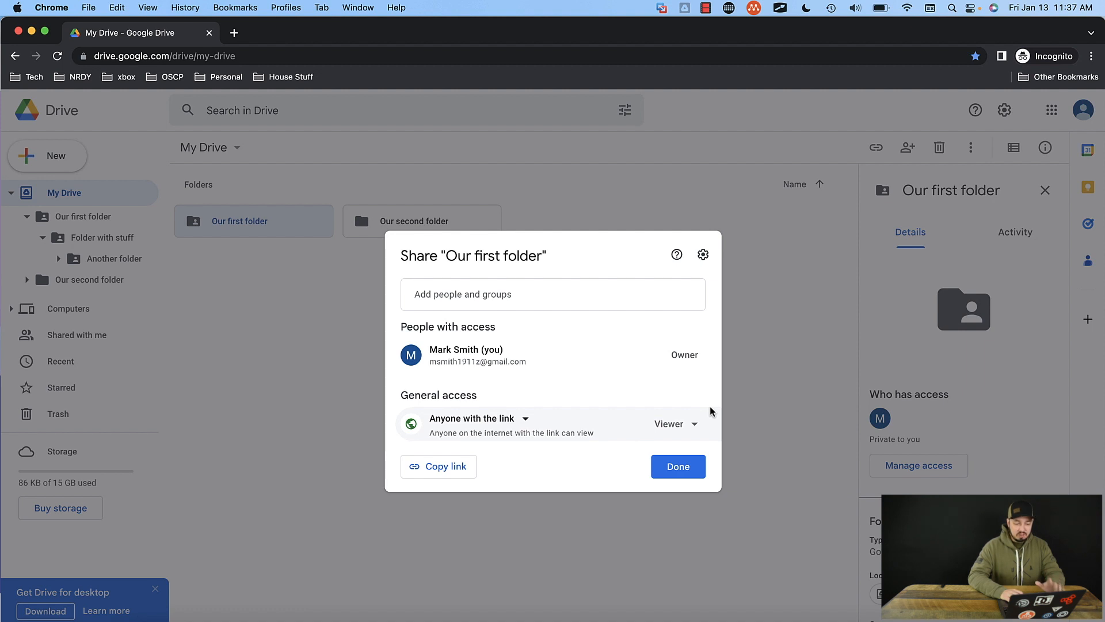
pyautogui.click(508, 421)
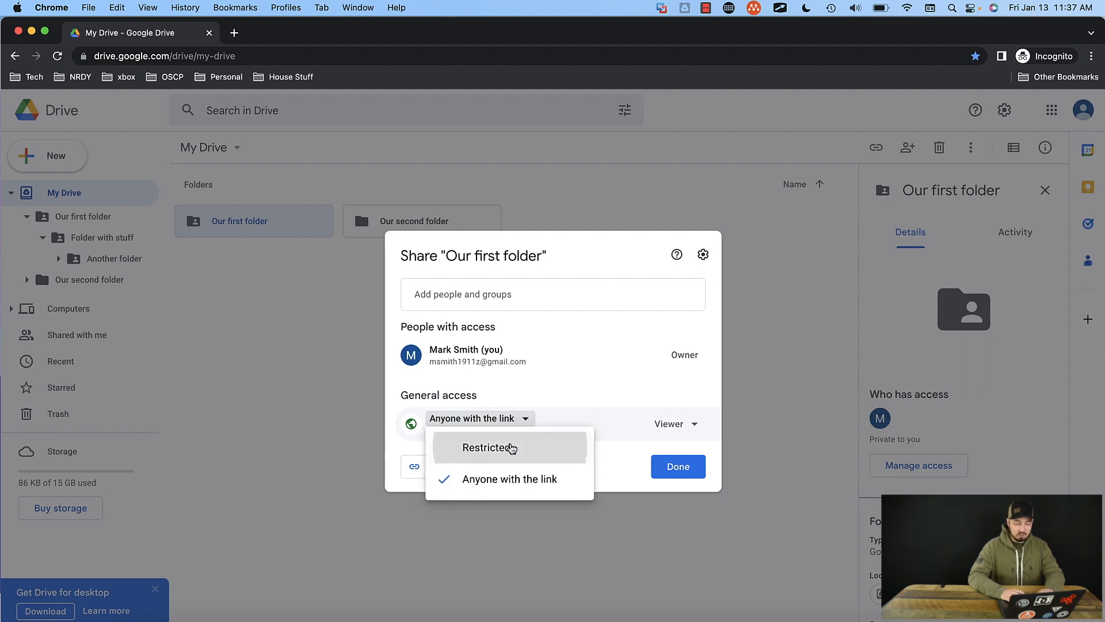
pyautogui.click(511, 448)
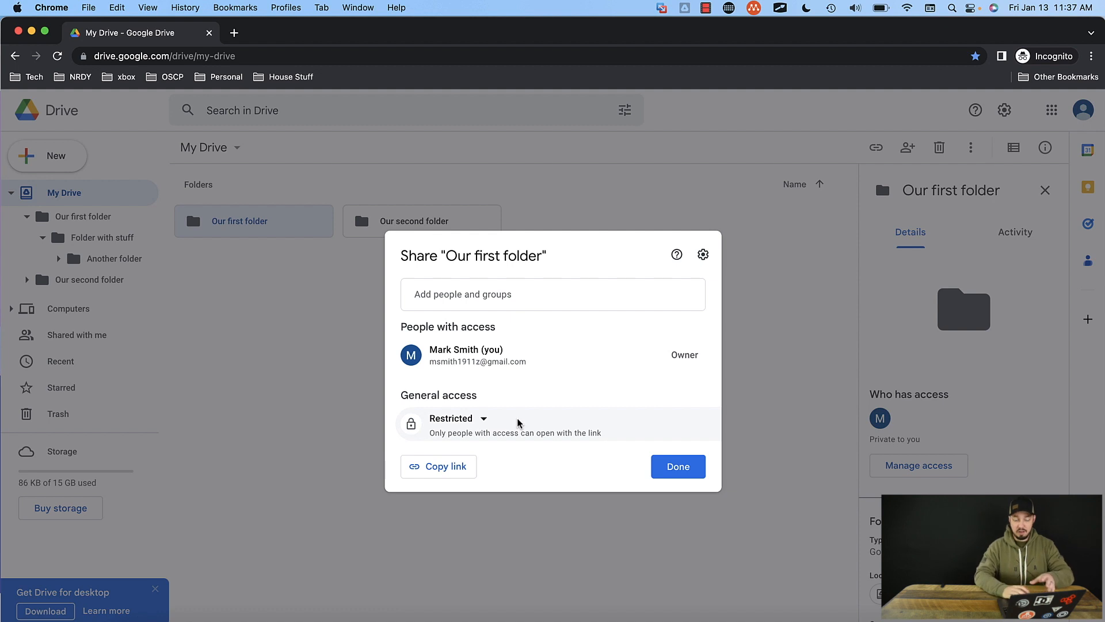
# Step: Add a person to the folder's sharing by entering their e-mail address, and review the role options, keeping Editor
pyautogui.click(523, 299)
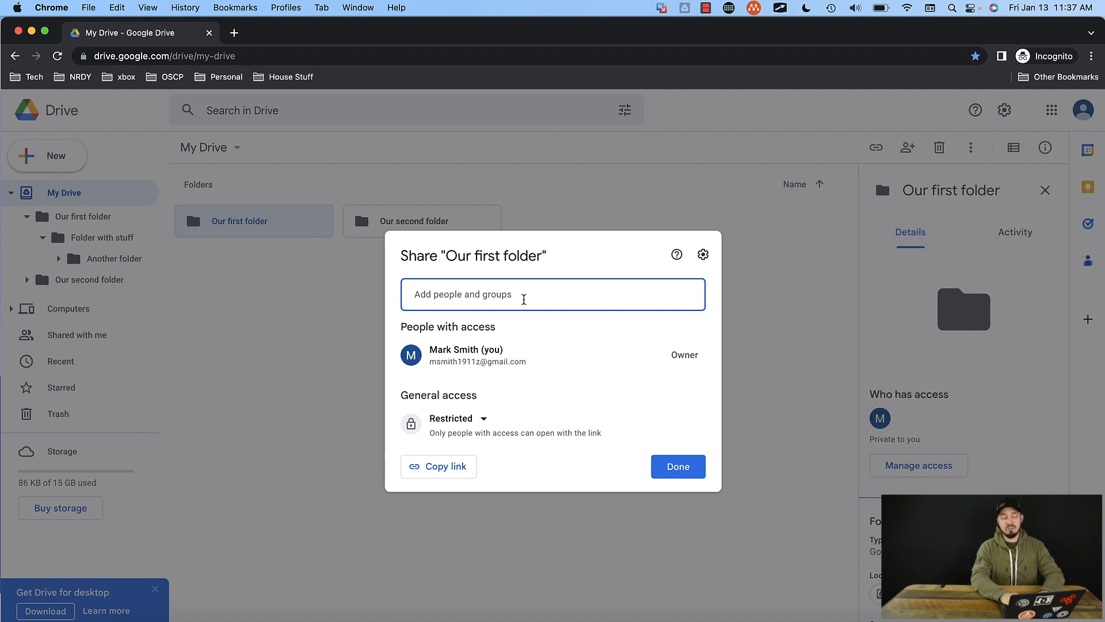
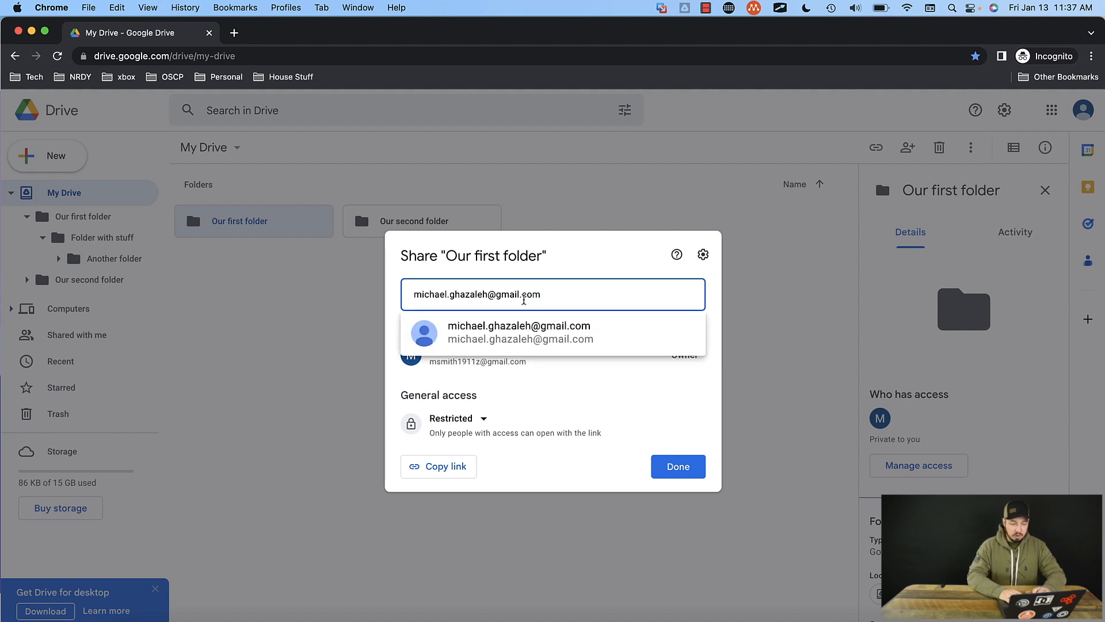
pyautogui.click(598, 322)
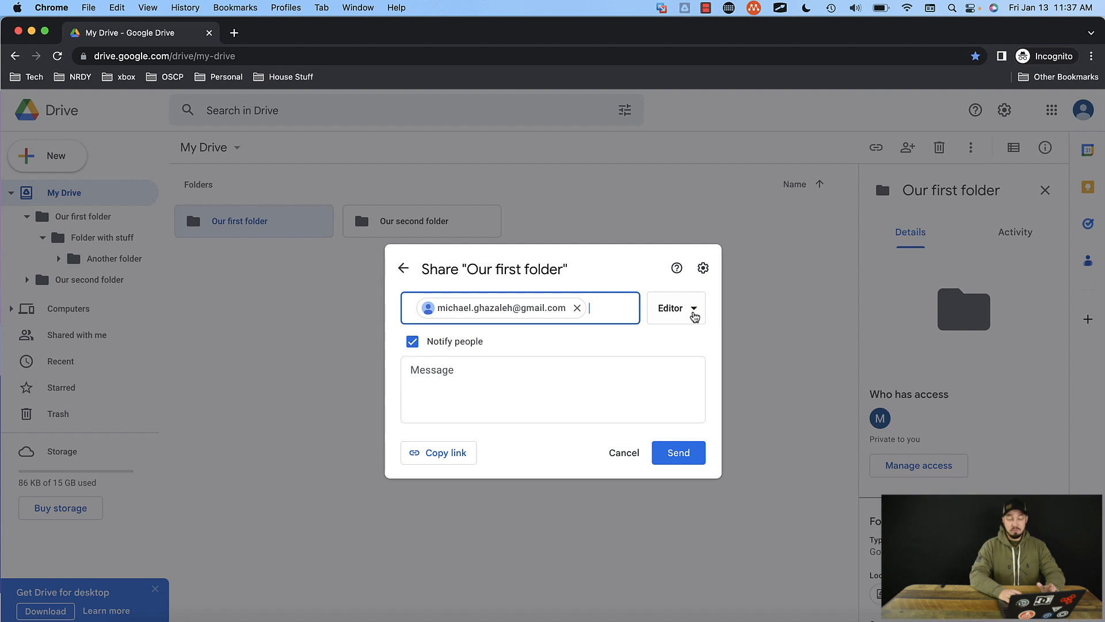
pyautogui.click(694, 311)
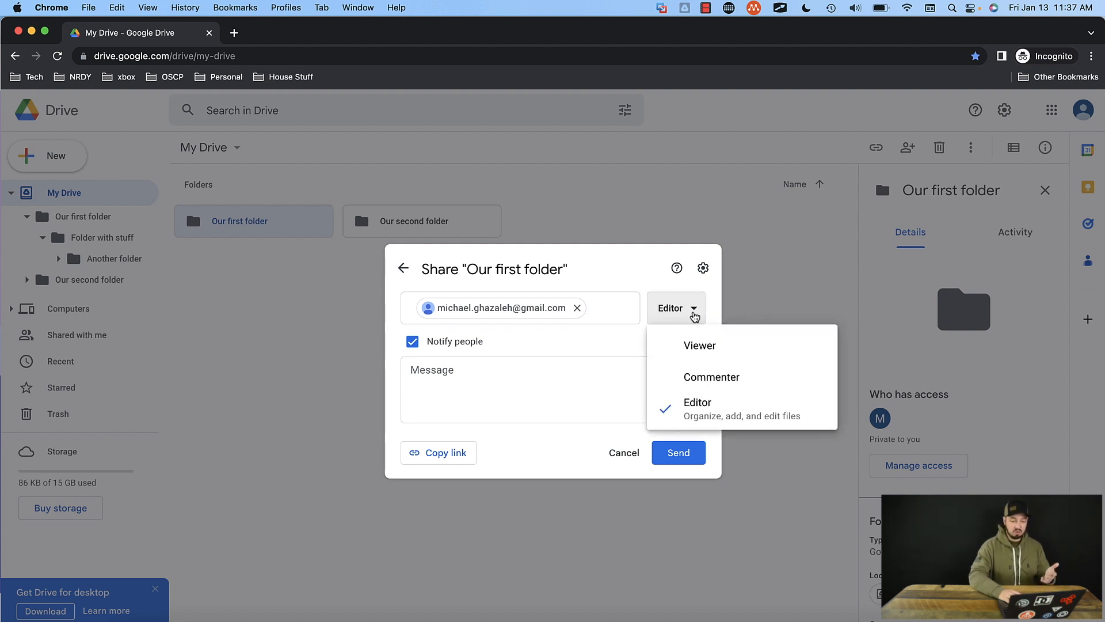
pyautogui.click(715, 309)
# Step: Toggle Notify people off and on again, leave the message blank, and send the sharing invitation
pyautogui.click(529, 375)
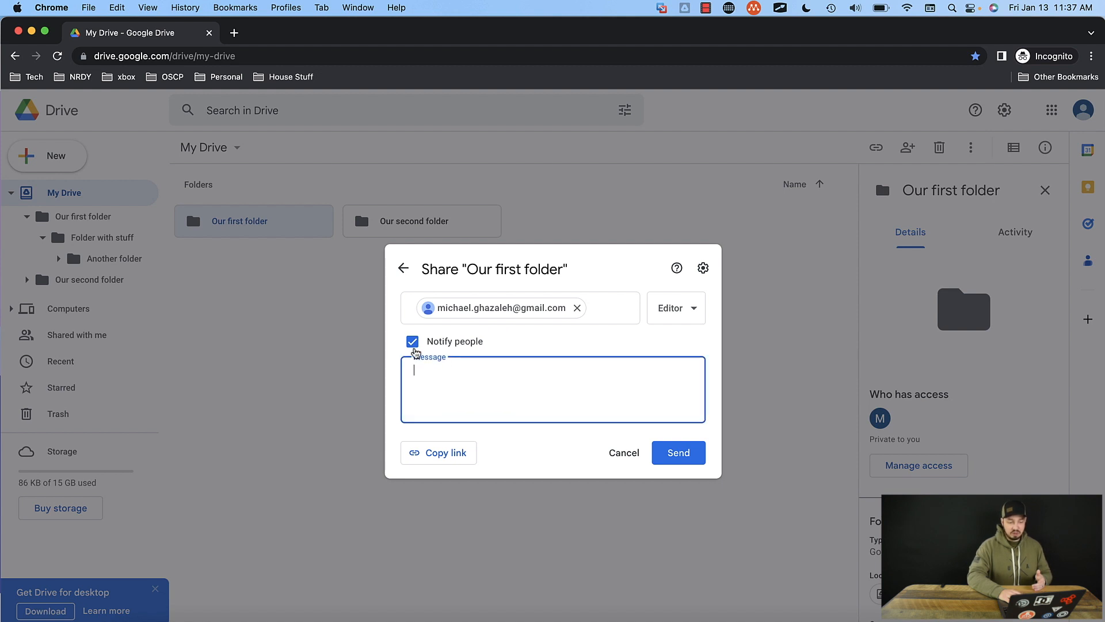
pyautogui.click(413, 343)
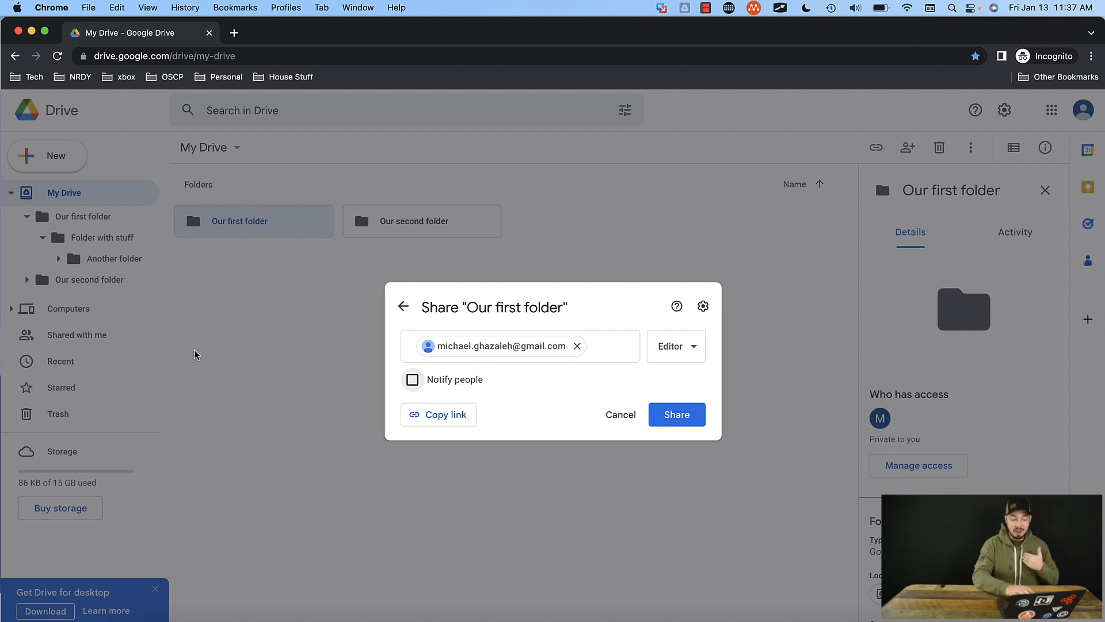
pyautogui.click(412, 379)
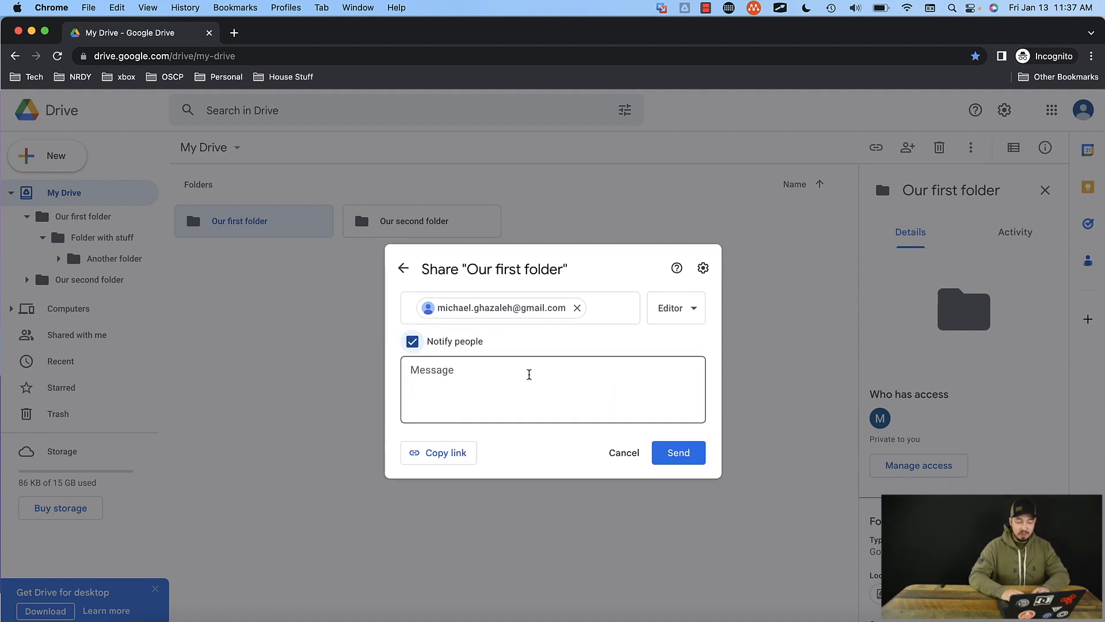
pyautogui.click(529, 375)
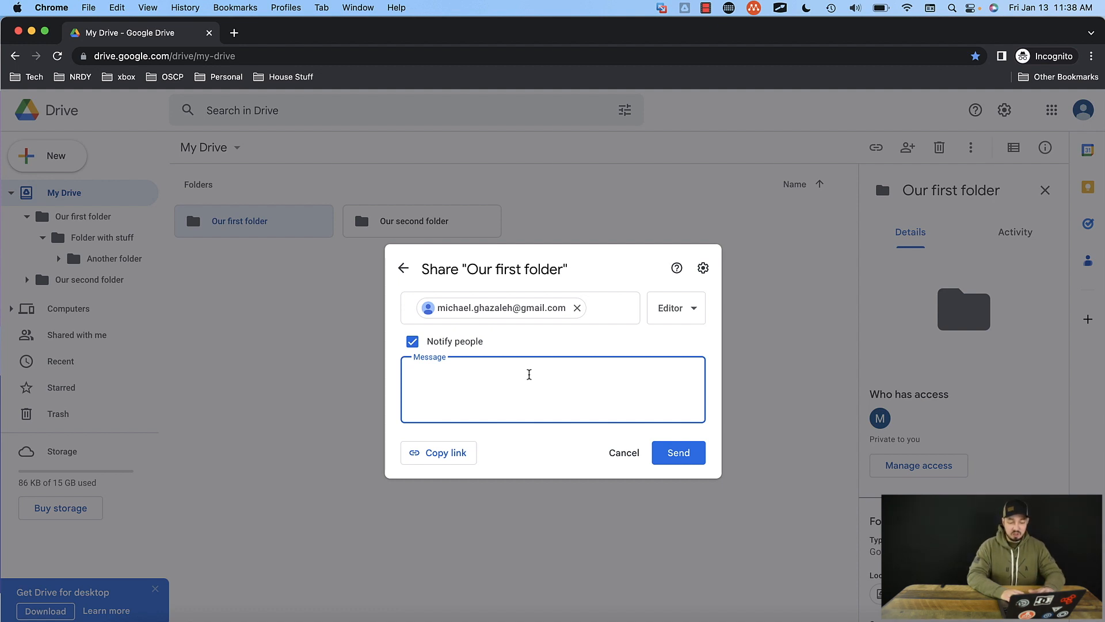
pyautogui.click(691, 457)
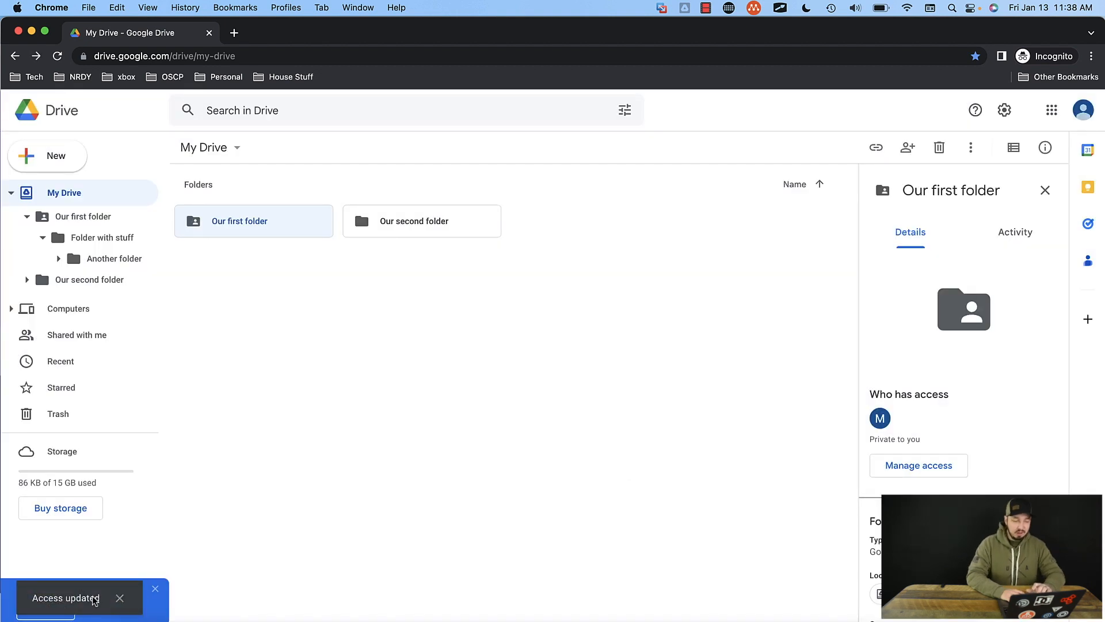
# Step: Examine the available actions for "Our first folder" and who has access to it in its details
pyautogui.click(301, 310)
pyautogui.click(248, 230)
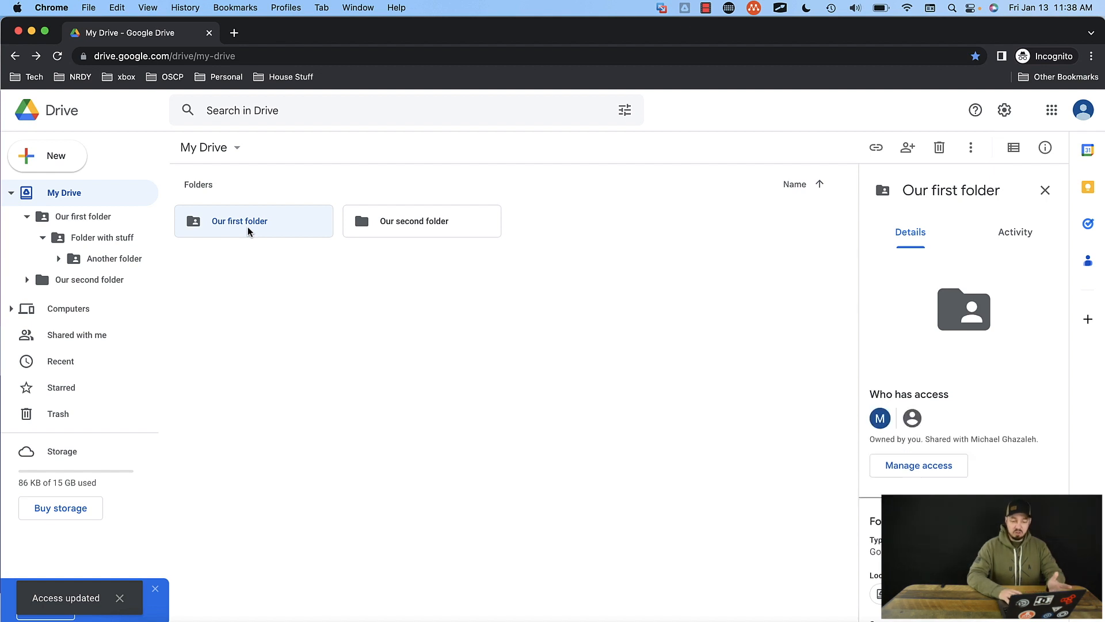
pyautogui.rightClick(248, 229)
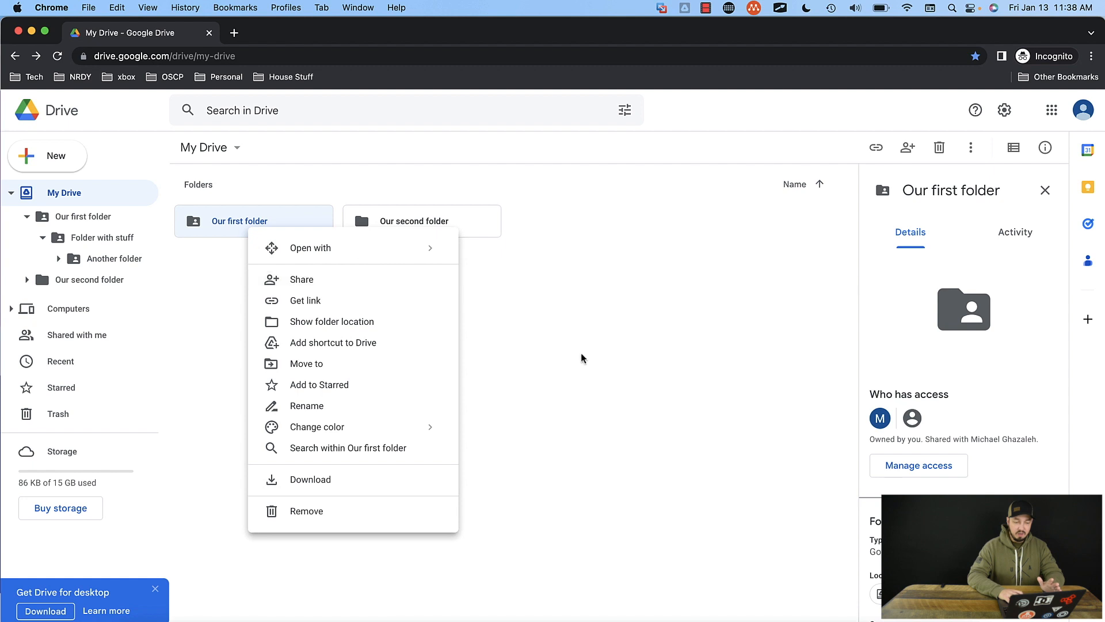
pyautogui.click(502, 330)
pyautogui.click(272, 226)
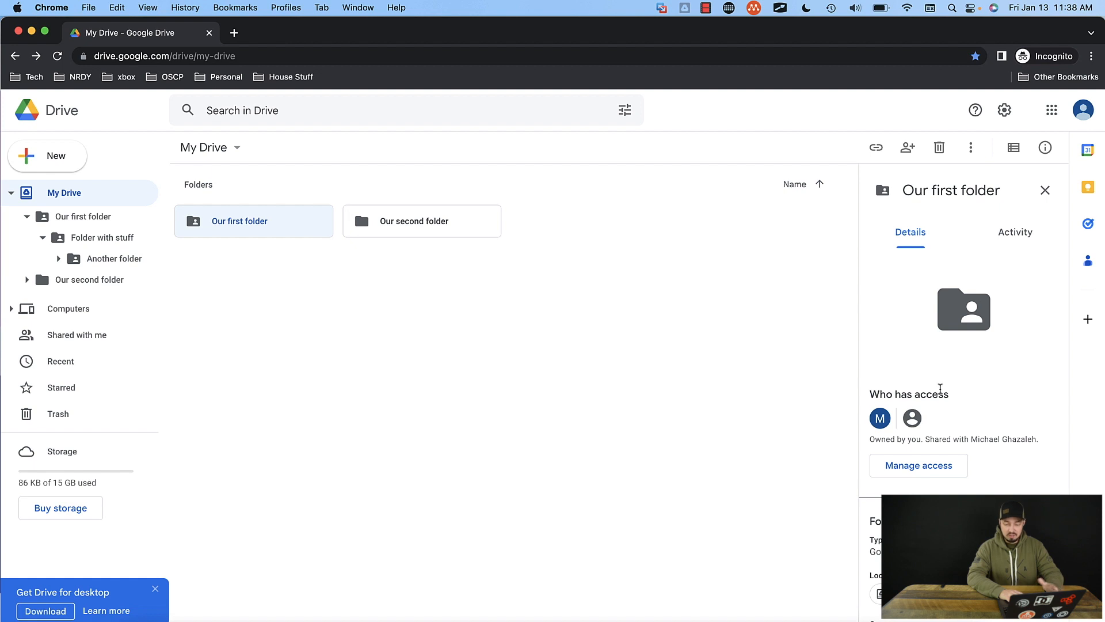
pyautogui.moveTo(876, 440); pyautogui.dragTo(1041, 446)
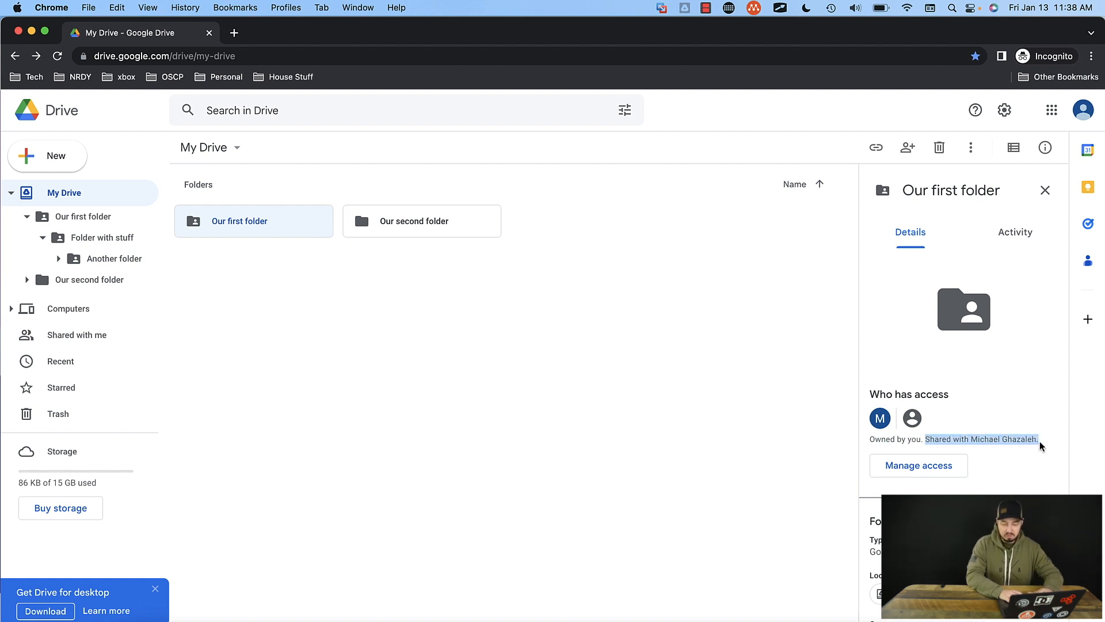
pyautogui.click(1041, 445)
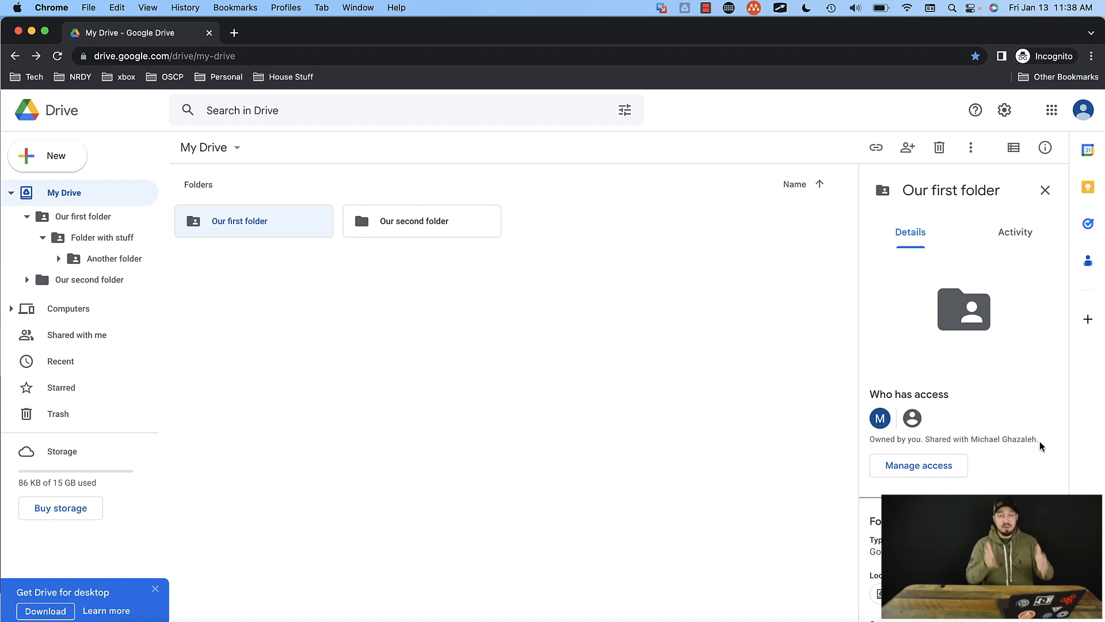